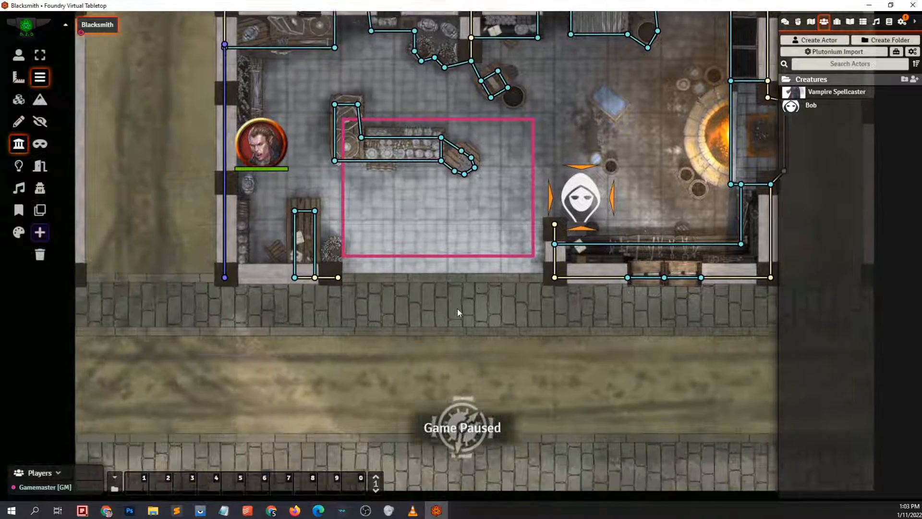
{"action": "scroll", "coordinate": [459, 308], "scroll_direction": "down", "scroll_amount": 4}
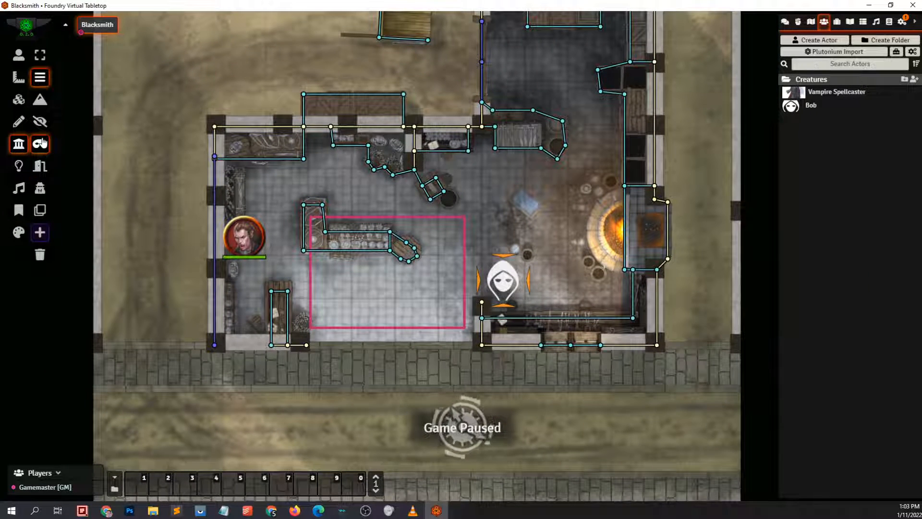
{"action": "left_click", "coordinate": [42, 166]}
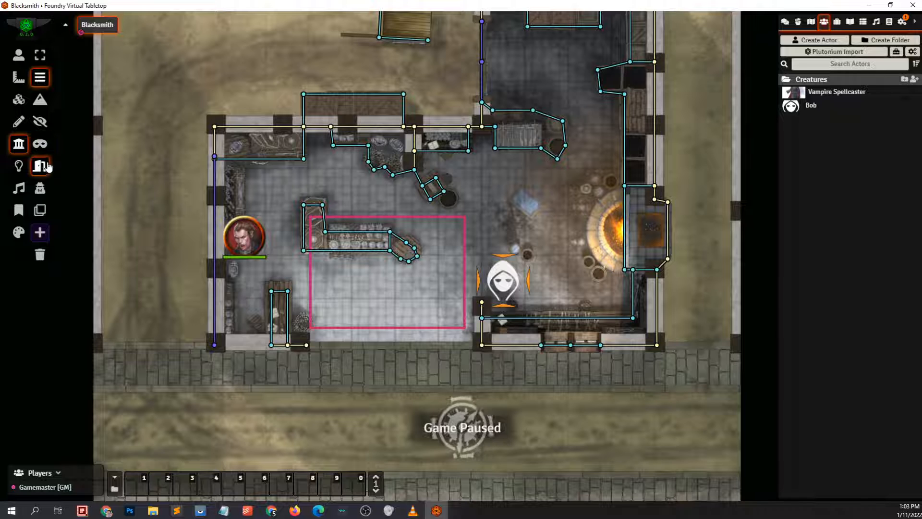
{"action": "left_click", "coordinate": [40, 188]}
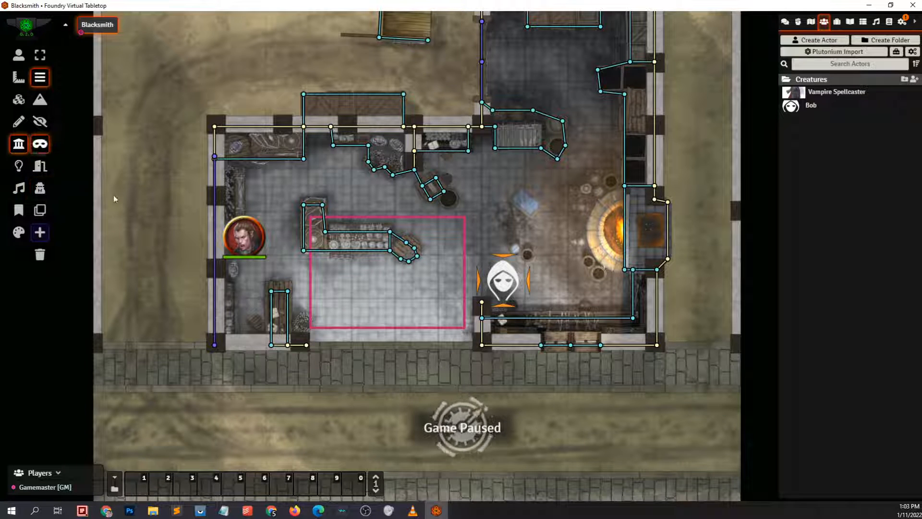
{"action": "scroll", "coordinate": [172, 253], "scroll_direction": "down", "scroll_amount": 3}
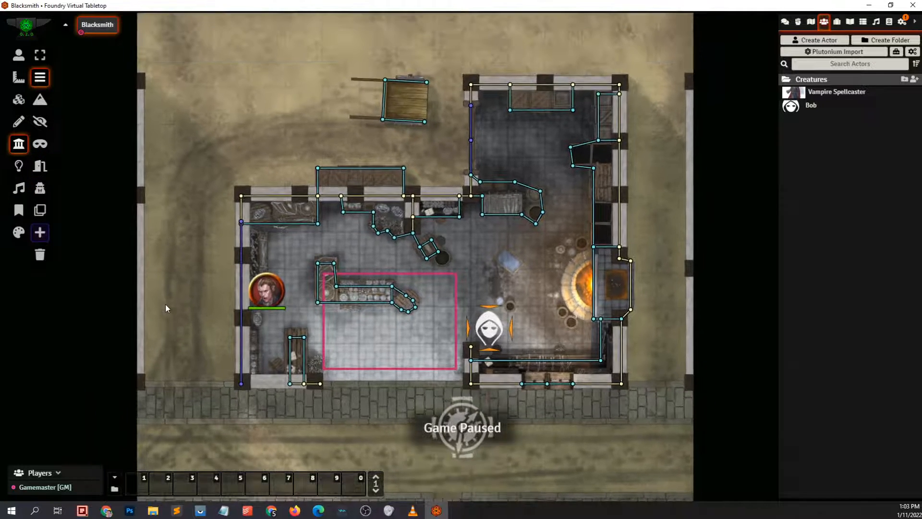
{"action": "left_click", "coordinate": [40, 121]}
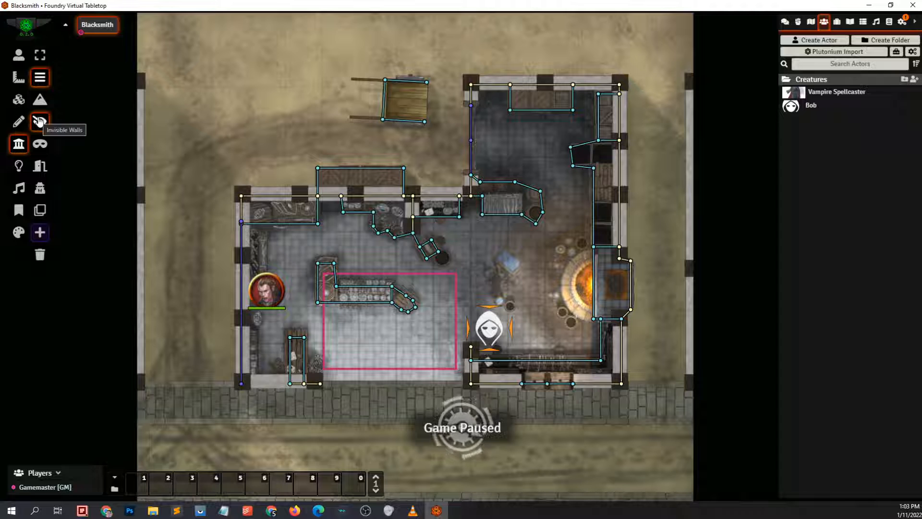
{"action": "left_click", "coordinate": [46, 80]}
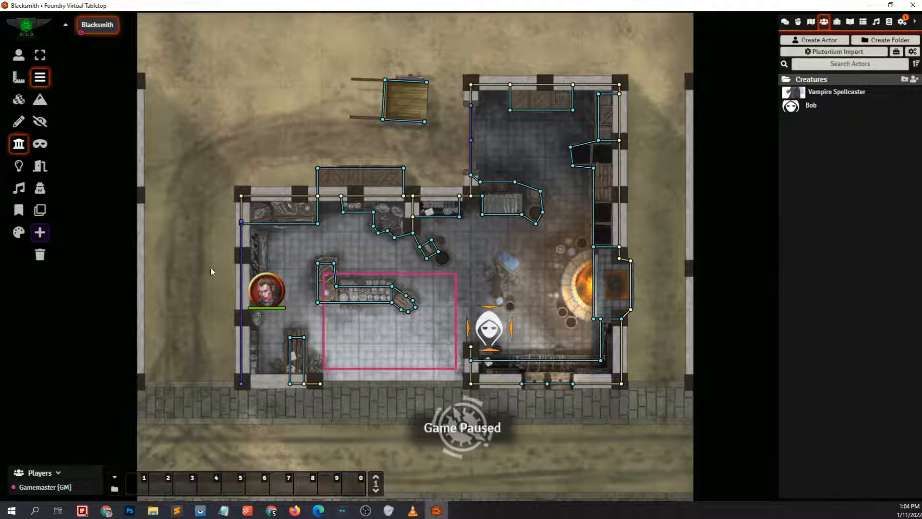
{"action": "left_click_drag", "start_coordinate": [212, 269], "coordinate": [254, 240]}
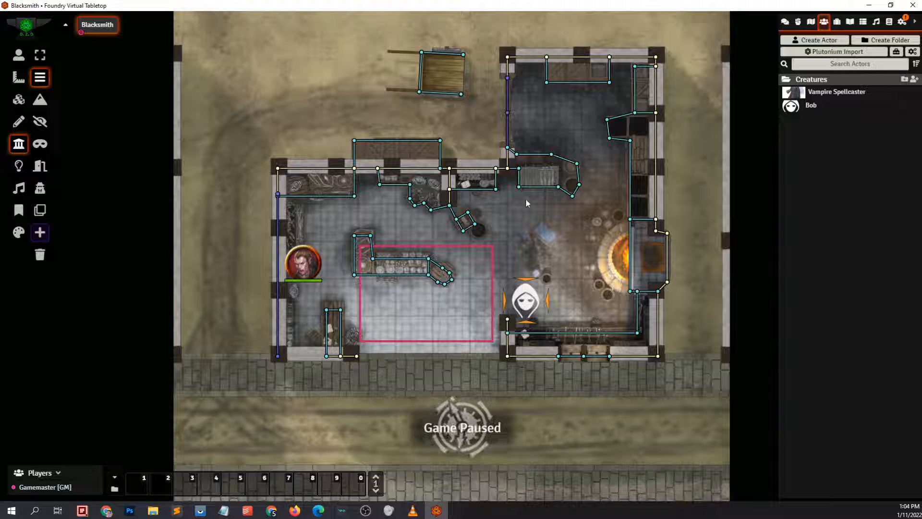
- Browse the scenes in the Moonlight Maps Battlemaps and City Tavern compendiums, and close both lists
{"action": "left_click", "coordinate": [903, 22]}
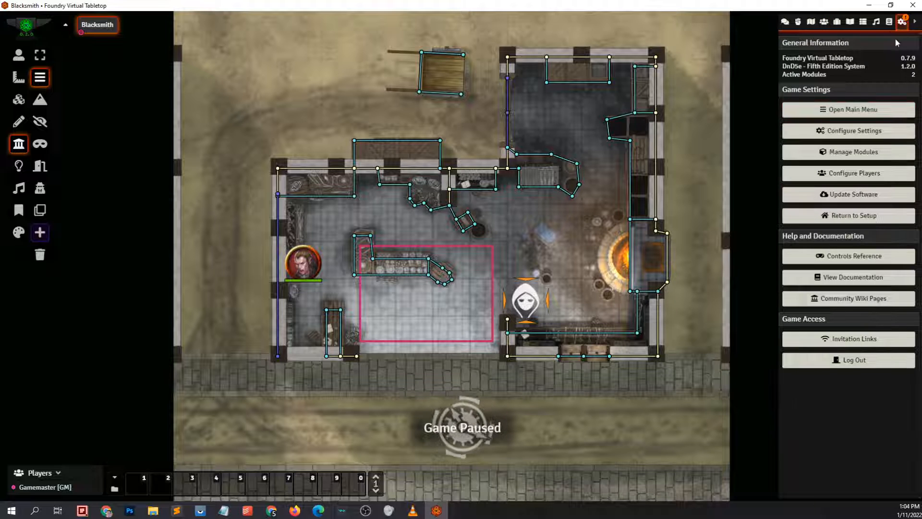
{"action": "left_click", "coordinate": [889, 22]}
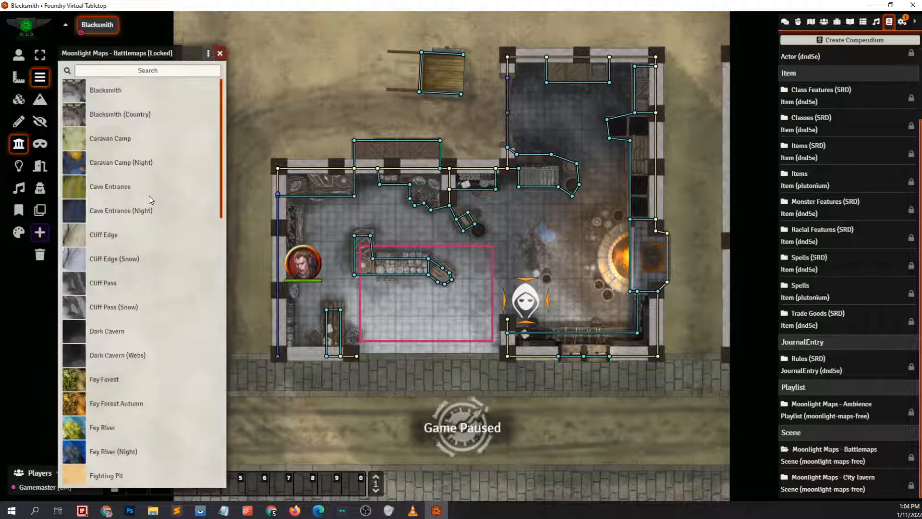
{"action": "scroll", "coordinate": [139, 211], "scroll_direction": "down", "scroll_amount": 10}
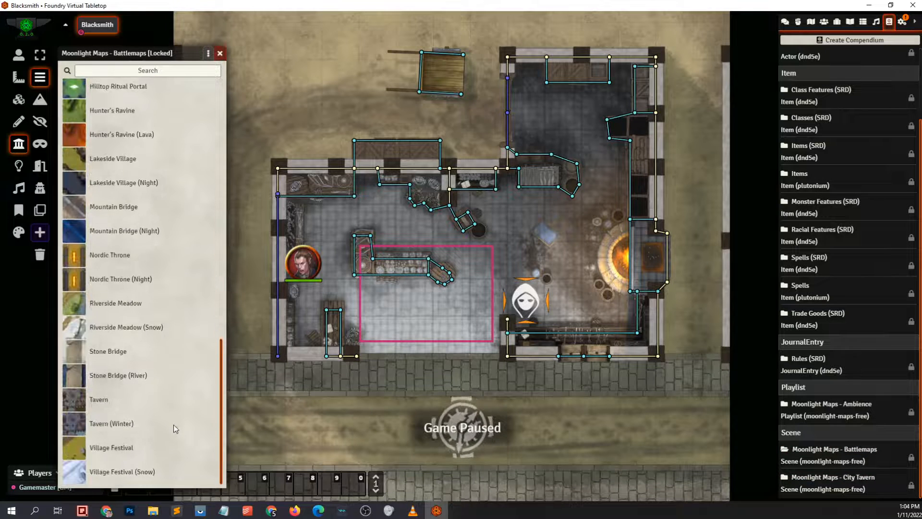
{"action": "scroll", "coordinate": [175, 422], "scroll_direction": "up", "scroll_amount": 10}
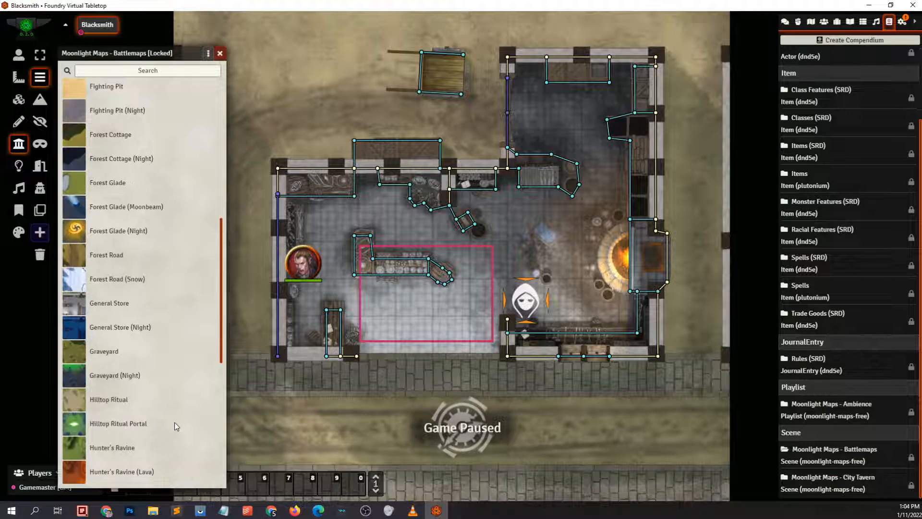
{"action": "left_click", "coordinate": [792, 478]}
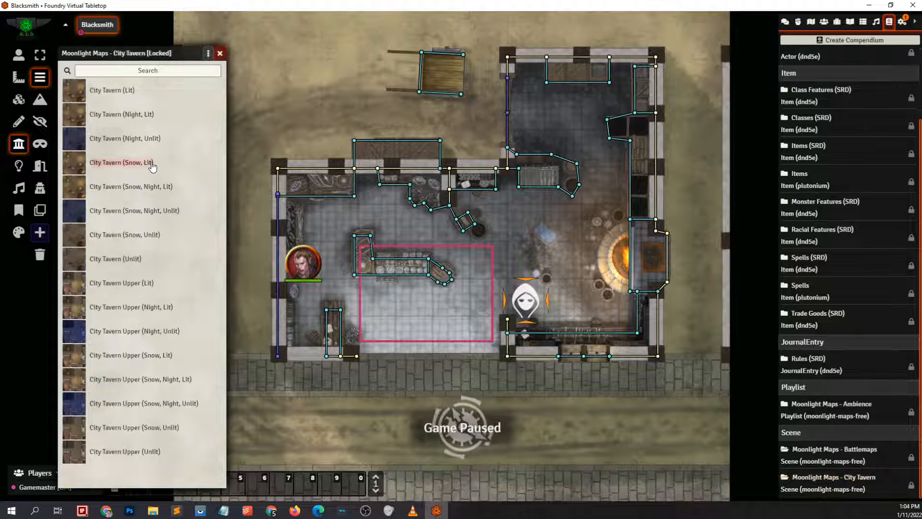
{"action": "left_click", "coordinate": [220, 54]}
{"action": "left_click", "coordinate": [219, 55]}
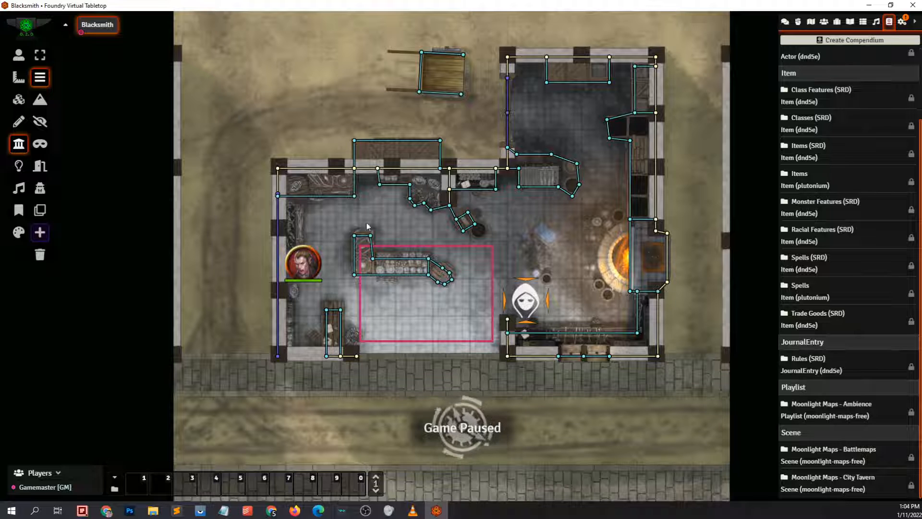
{"action": "left_click_drag", "start_coordinate": [363, 212], "coordinate": [357, 213]}
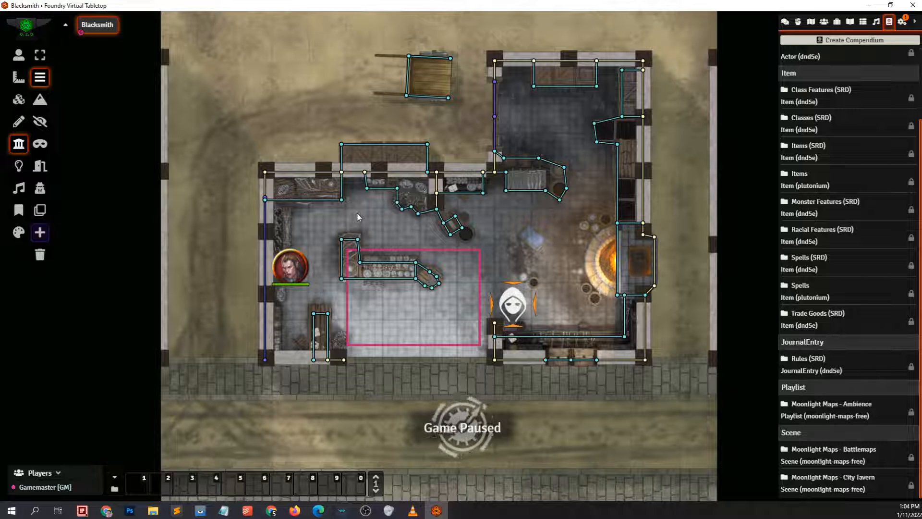
{"action": "mouse_move", "coordinate": [364, 222]}
{"action": "left_mouse_down"}
{"action": "mouse_move", "coordinate": [393, 252]}
{"action": "mouse_move", "coordinate": [382, 223]}
{"action": "left_mouse_up"}
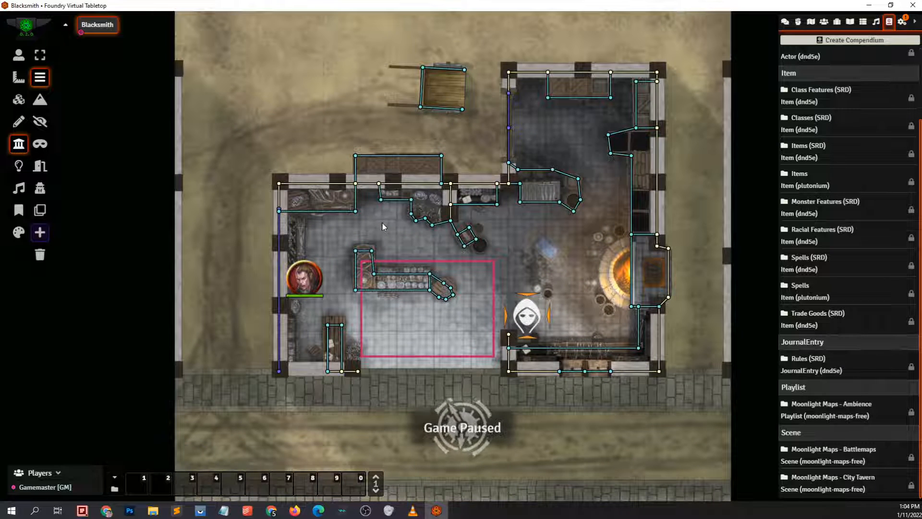
{"action": "left_click_drag", "start_coordinate": [377, 220], "coordinate": [376, 214]}
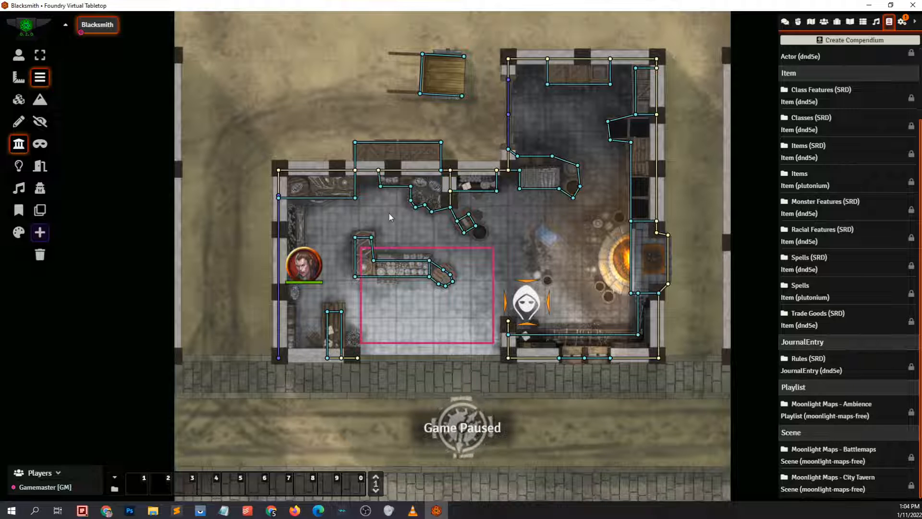
{"action": "left_click_drag", "start_coordinate": [390, 213], "coordinate": [415, 234]}
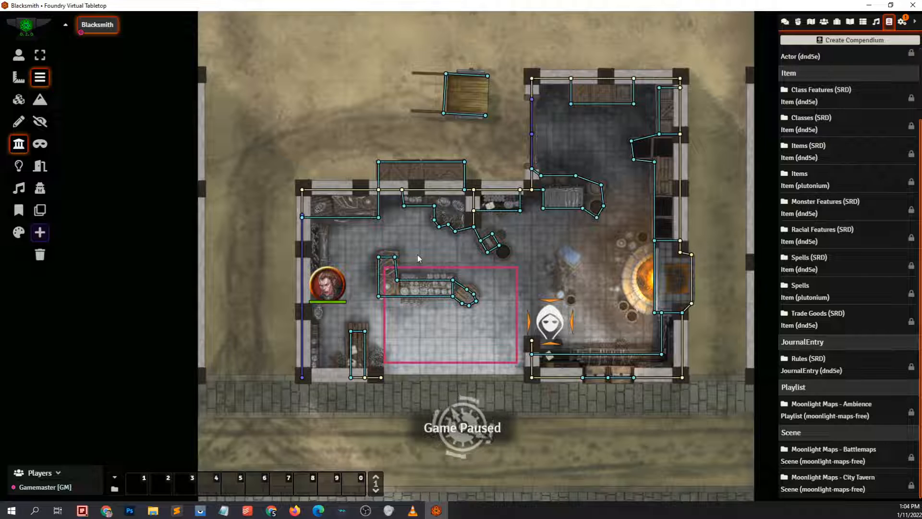
{"action": "scroll", "coordinate": [419, 240], "scroll_direction": "up", "scroll_amount": 4}
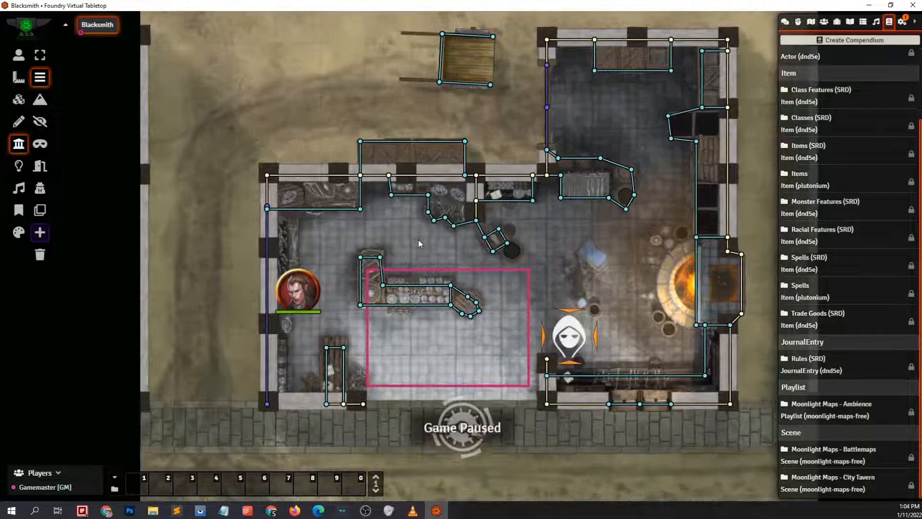
{"action": "scroll", "coordinate": [419, 240], "scroll_direction": "down", "scroll_amount": 3}
{"action": "left_click_drag", "start_coordinate": [419, 240], "coordinate": [399, 215]}
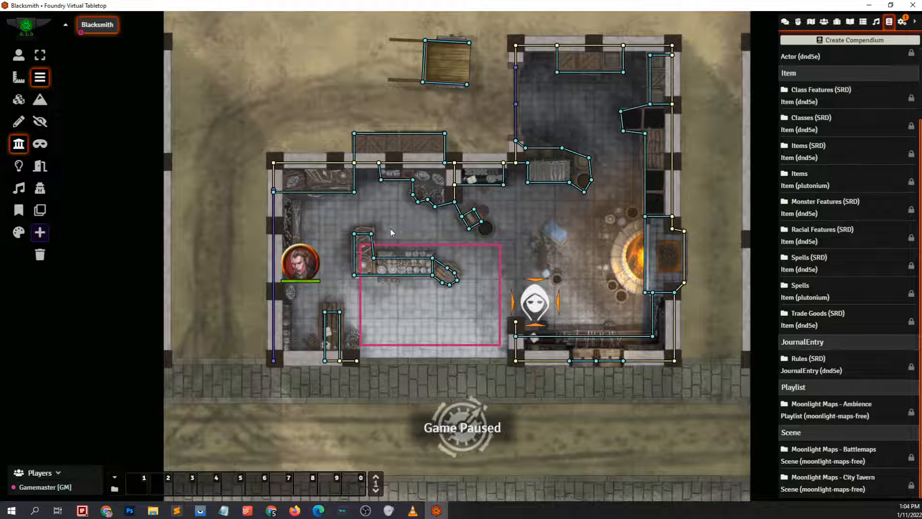
- Preview lower darkness levels in the Blacksmith scene's configuration and close it without saving
{"action": "left_click", "coordinate": [19, 165]}
{"action": "left_click_drag", "start_coordinate": [388, 199], "coordinate": [354, 177]}
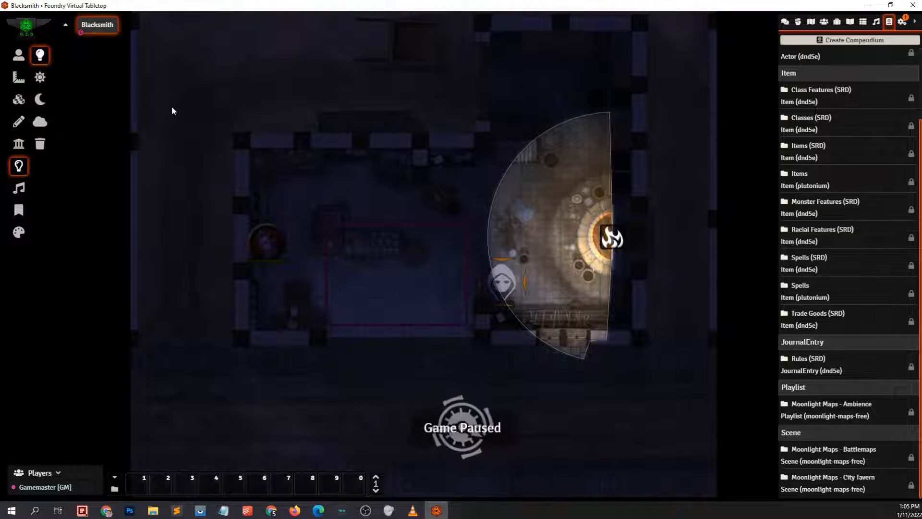
{"action": "right_click", "coordinate": [109, 32]}
{"action": "left_click", "coordinate": [113, 58]}
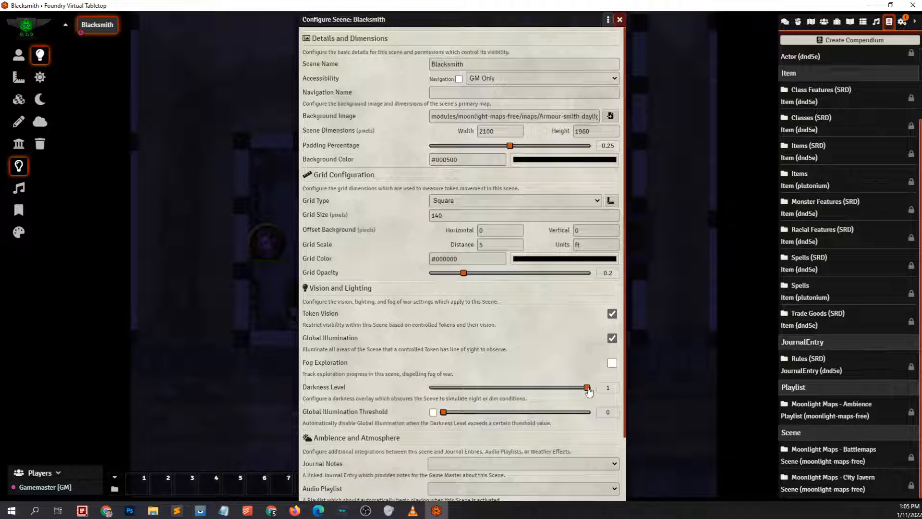
{"action": "left_click", "coordinate": [452, 388]}
{"action": "left_click_drag", "start_coordinate": [461, 390], "coordinate": [577, 387]}
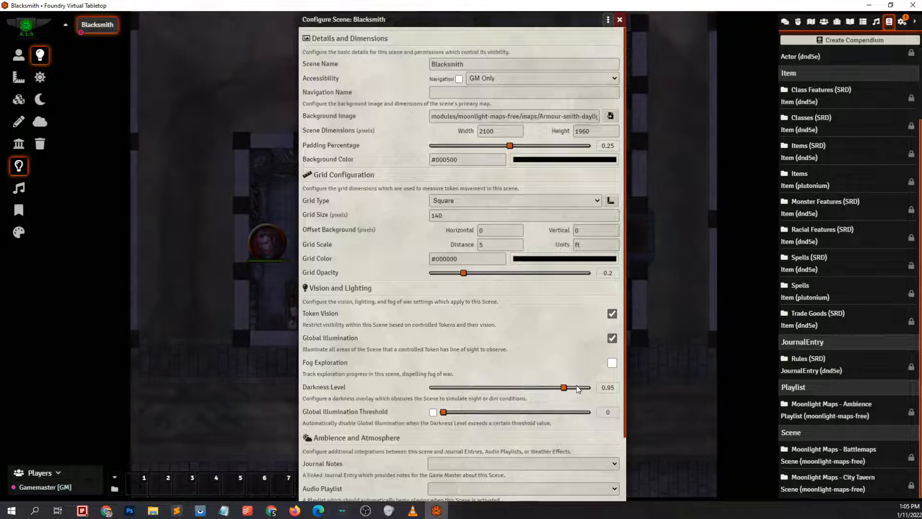
{"action": "left_click", "coordinate": [620, 20]}
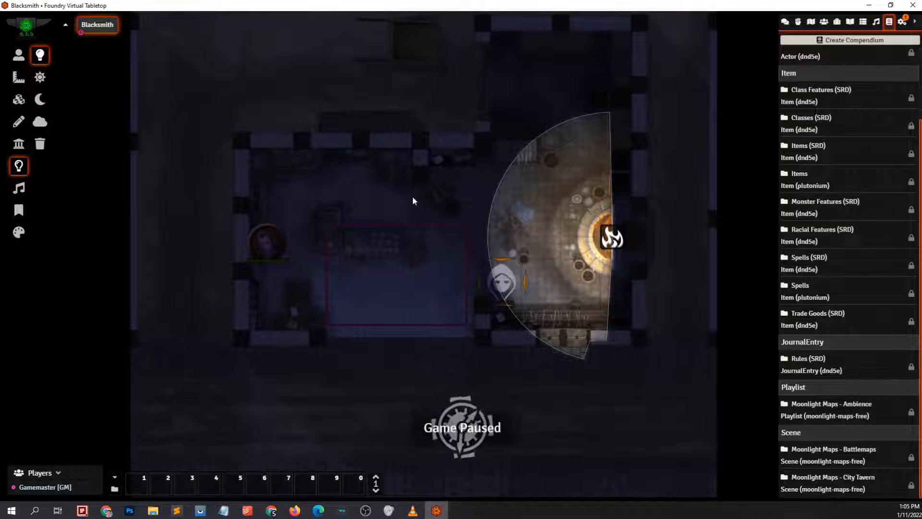
- Select the Vampire Spellcaster token to examine its vision of the dark scene, and release it
{"action": "key", "text": "Escape"}
{"action": "key", "text": "Escape"}
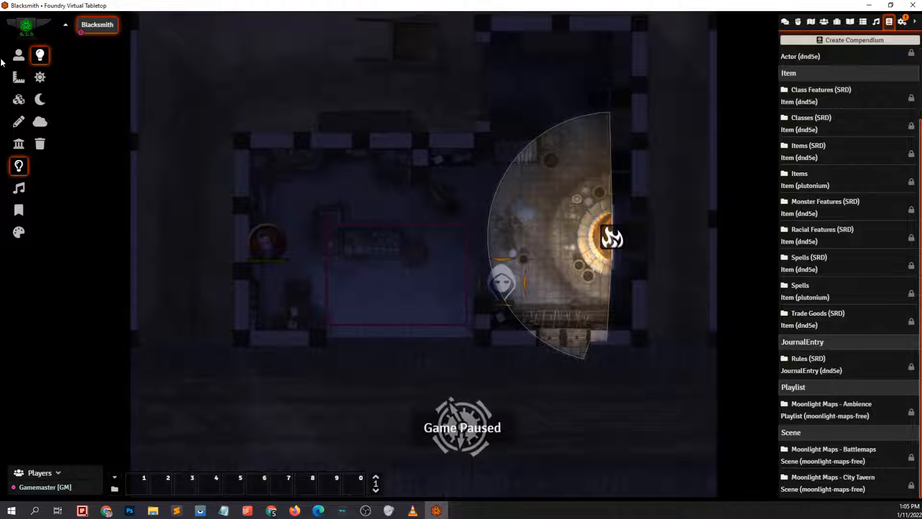
{"action": "left_click", "coordinate": [266, 242]}
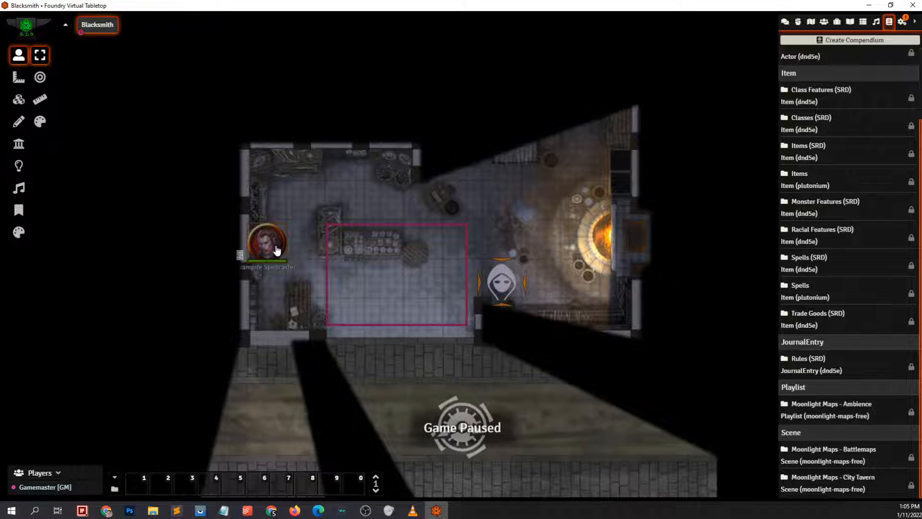
{"action": "left_click", "coordinate": [349, 217]}
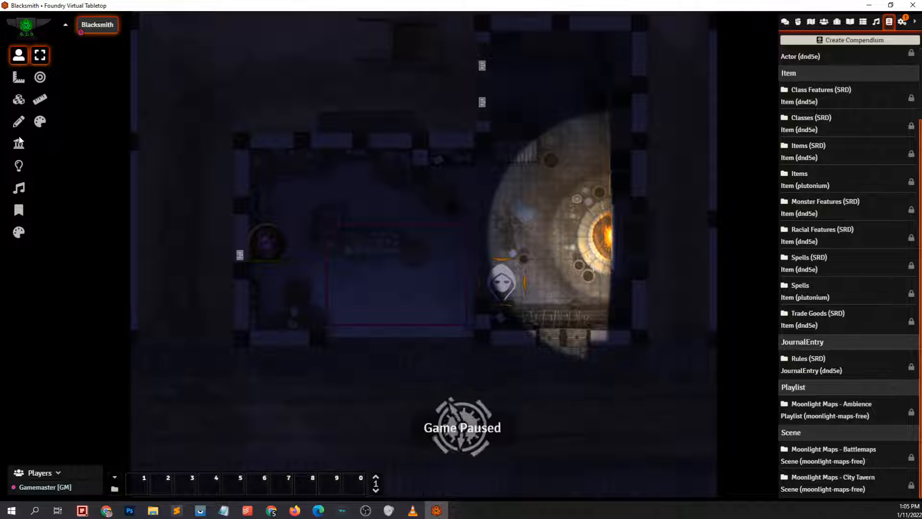
- Reset the Blacksmith scene's fog of war exploration for all players
{"action": "left_click", "coordinate": [18, 166]}
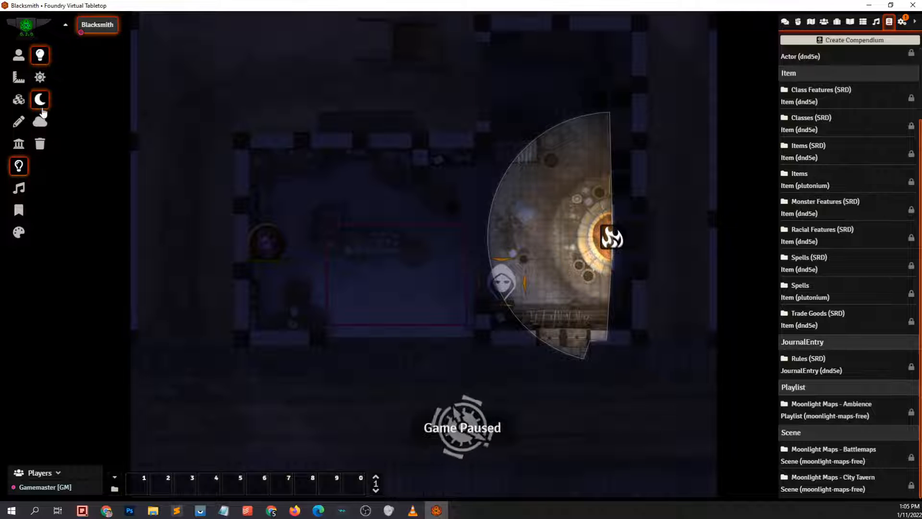
{"action": "left_click", "coordinate": [40, 122]}
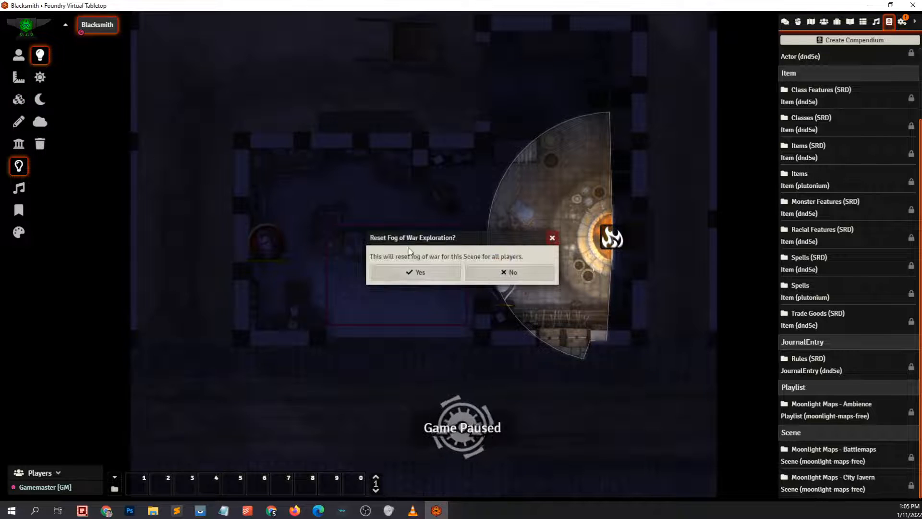
{"action": "left_click", "coordinate": [412, 273]}
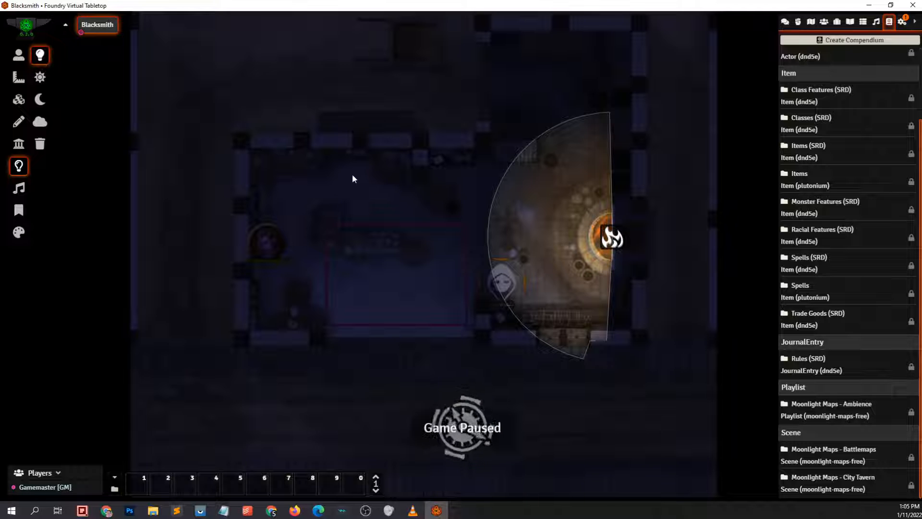
- Place a light source over the central counter with a dim radius of about 4.7 grid units and set its colour to #ff05c9
{"action": "left_click_drag", "start_coordinate": [370, 246], "coordinate": [403, 247]}
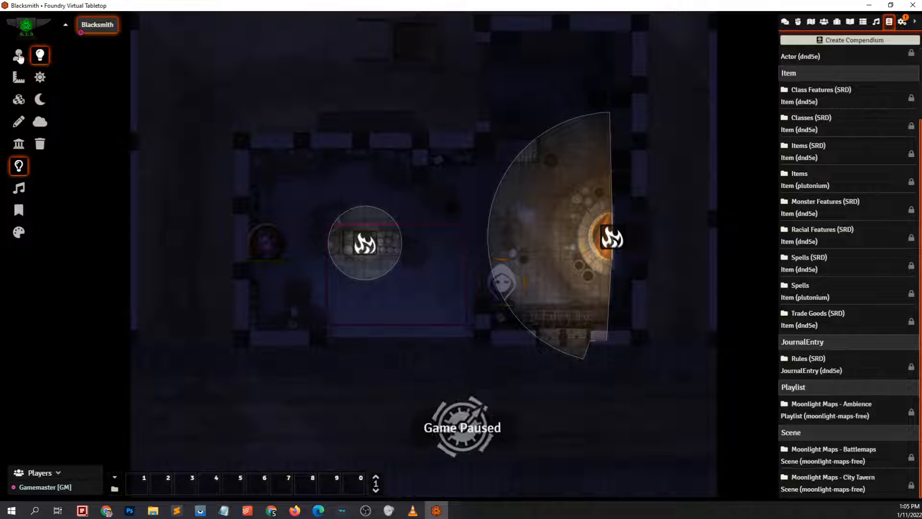
{"action": "double_click", "coordinate": [365, 243]}
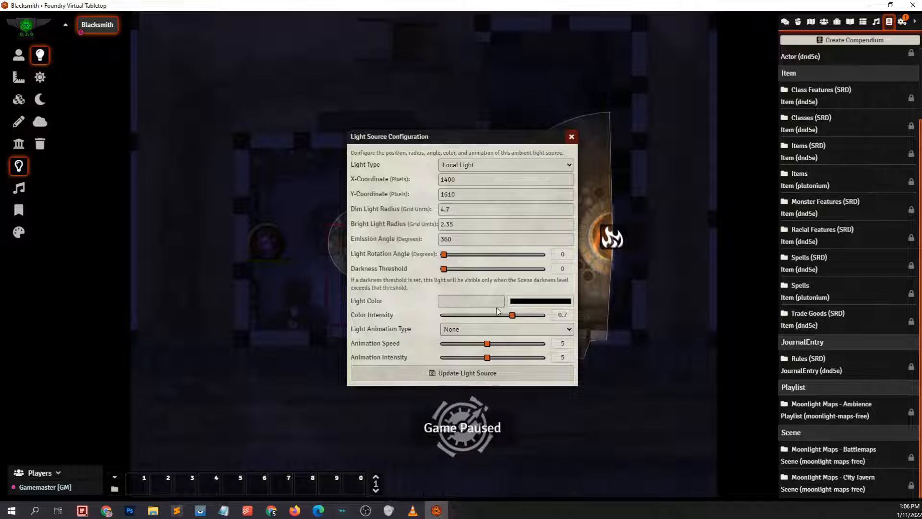
{"action": "left_click", "coordinate": [475, 298]}
{"action": "left_click", "coordinate": [532, 303]}
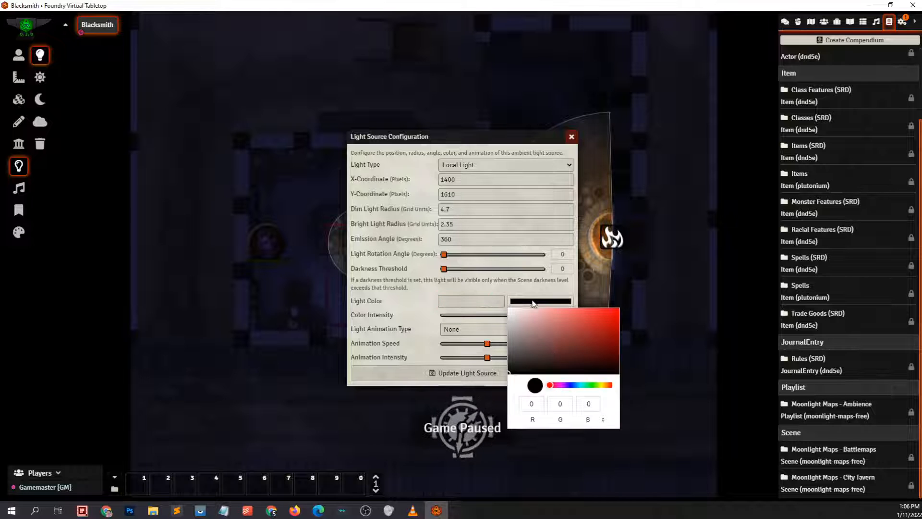
{"action": "left_click", "coordinate": [556, 335]}
{"action": "left_click", "coordinate": [558, 386]}
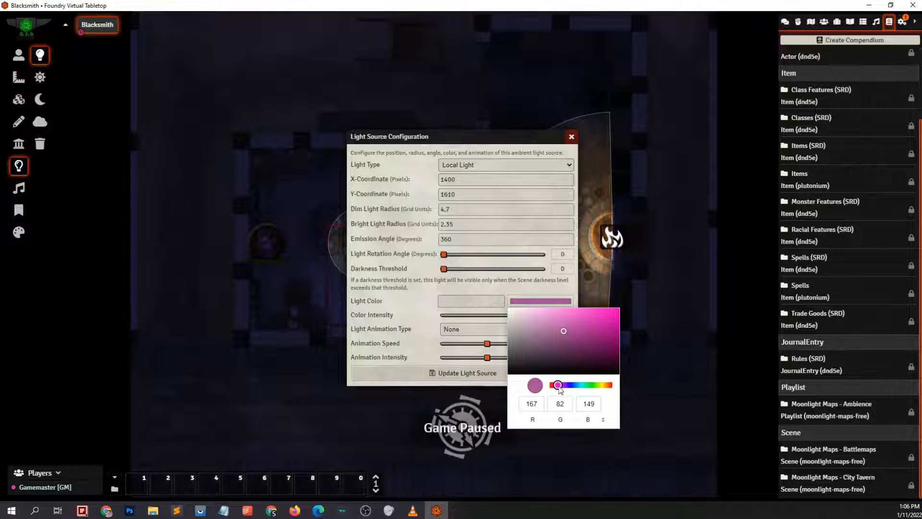
{"action": "left_click", "coordinate": [600, 331]}
{"action": "left_click", "coordinate": [561, 285]}
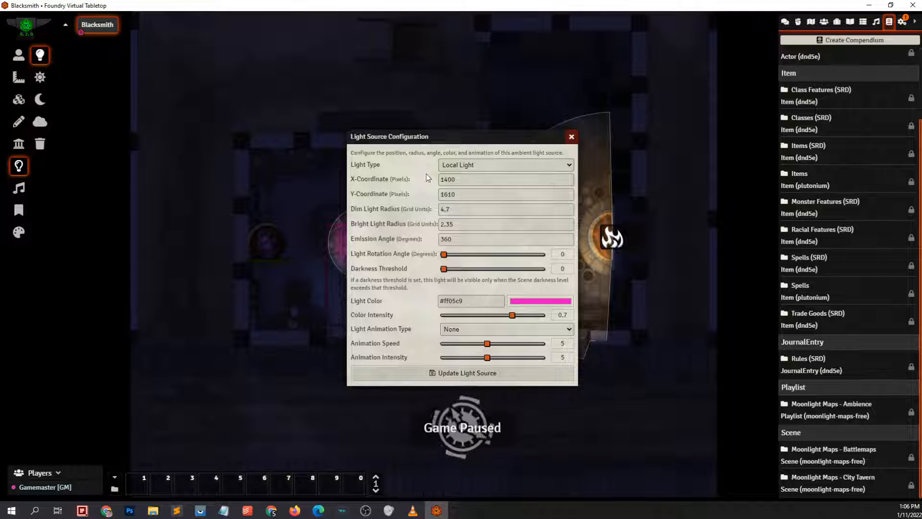
{"action": "left_click_drag", "start_coordinate": [451, 142], "coordinate": [571, 138]}
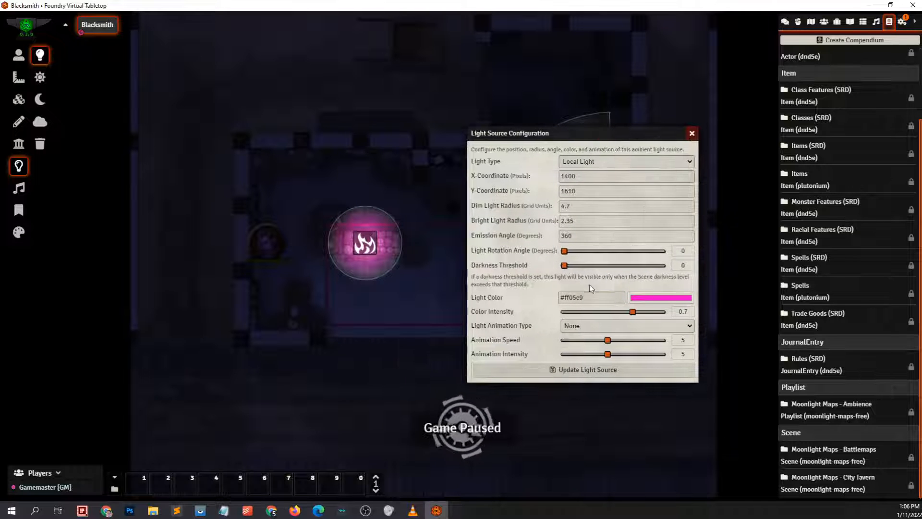
- Try the Hexa Dome animation on the central counter's light with animation speed and animation intensity both set to 10
{"action": "left_click", "coordinate": [601, 330]}
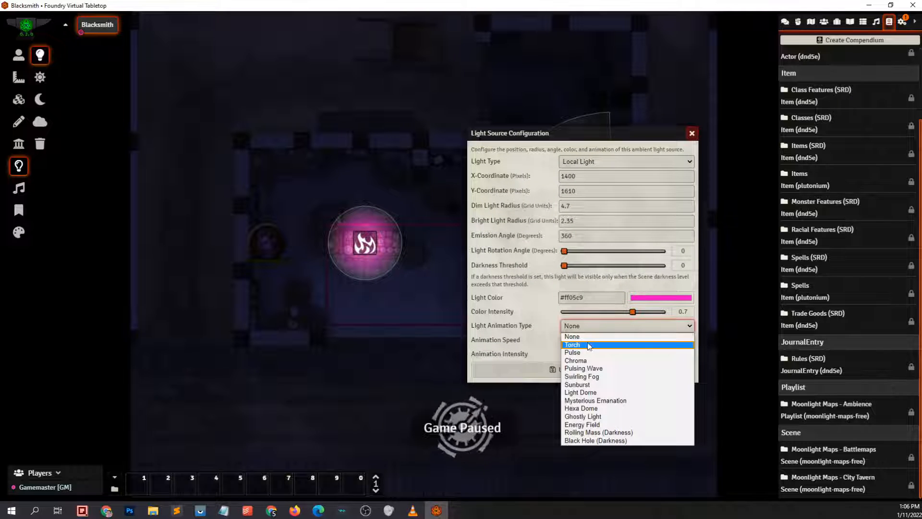
{"action": "left_click", "coordinate": [585, 408]}
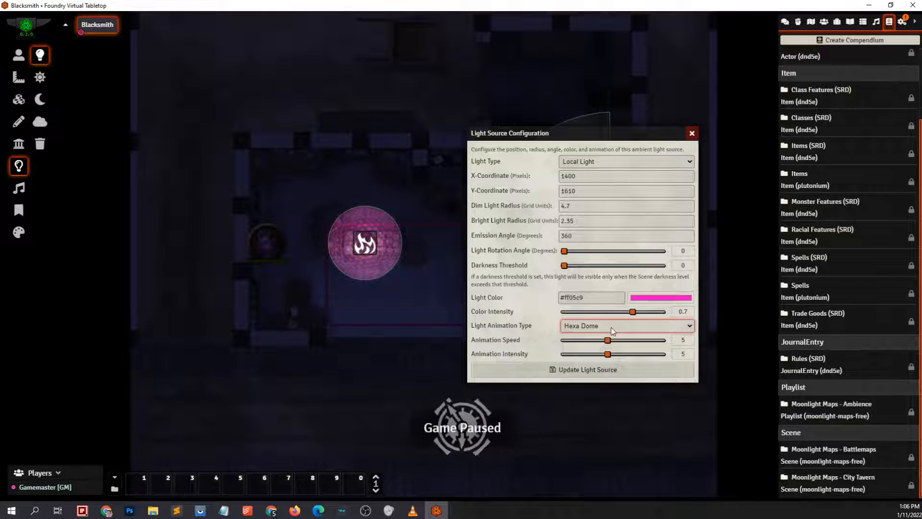
{"action": "left_click_drag", "start_coordinate": [611, 344], "coordinate": [662, 345]}
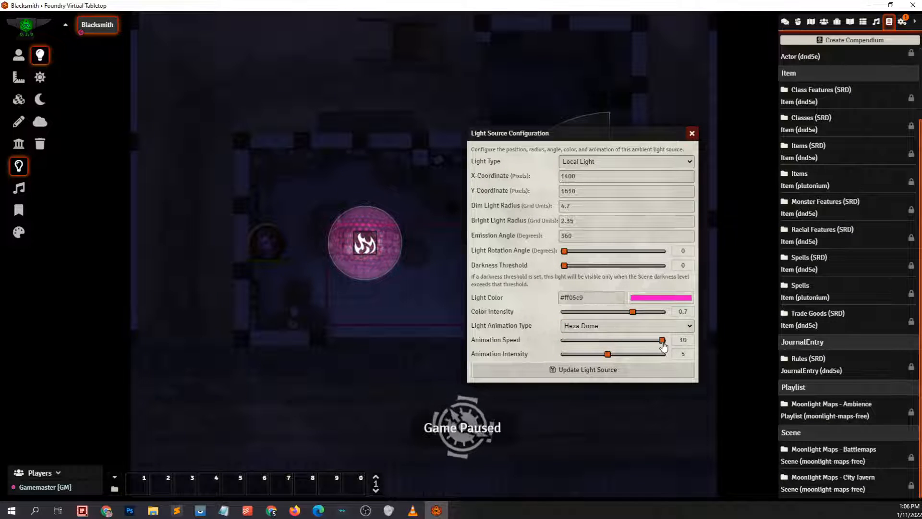
{"action": "left_click_drag", "start_coordinate": [608, 354], "coordinate": [644, 357]}
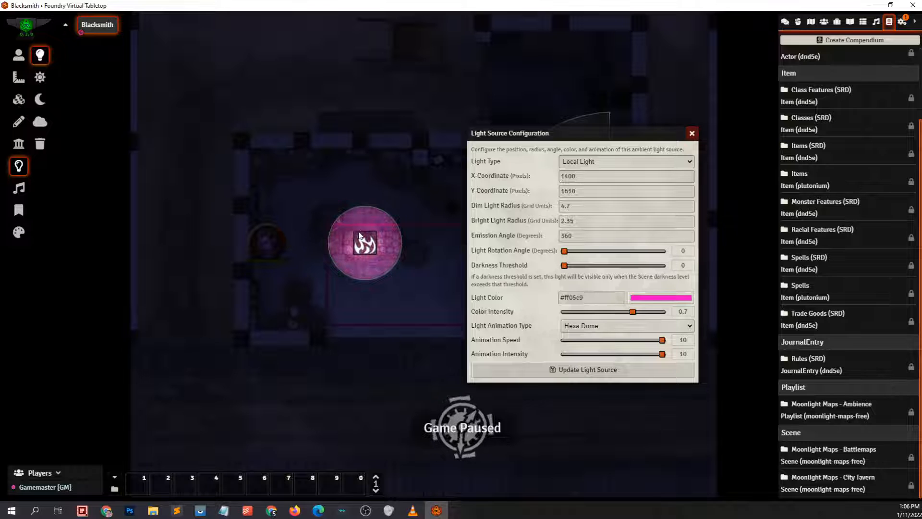
{"action": "scroll", "coordinate": [241, 197], "scroll_direction": "up", "scroll_amount": 3}
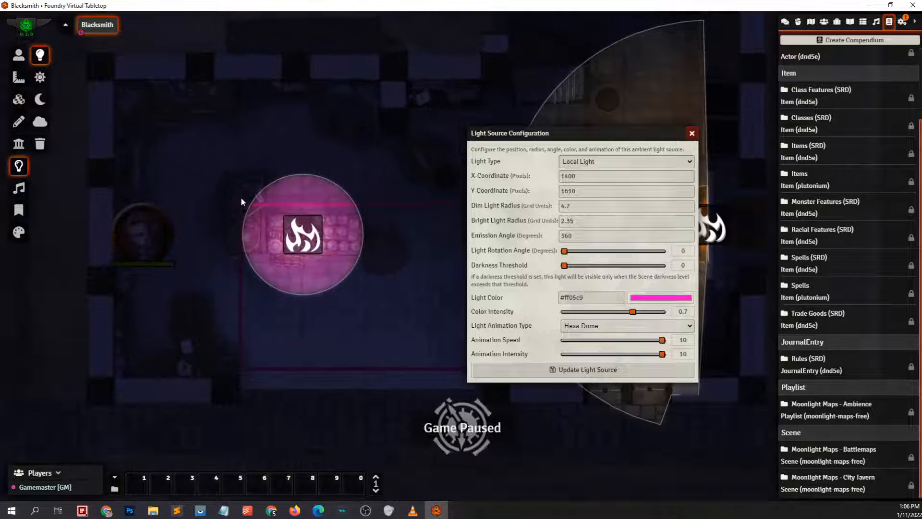
- Preview the Ghostly Light animation on the counter's light and close its configuration without saving
{"action": "left_click", "coordinate": [606, 331]}
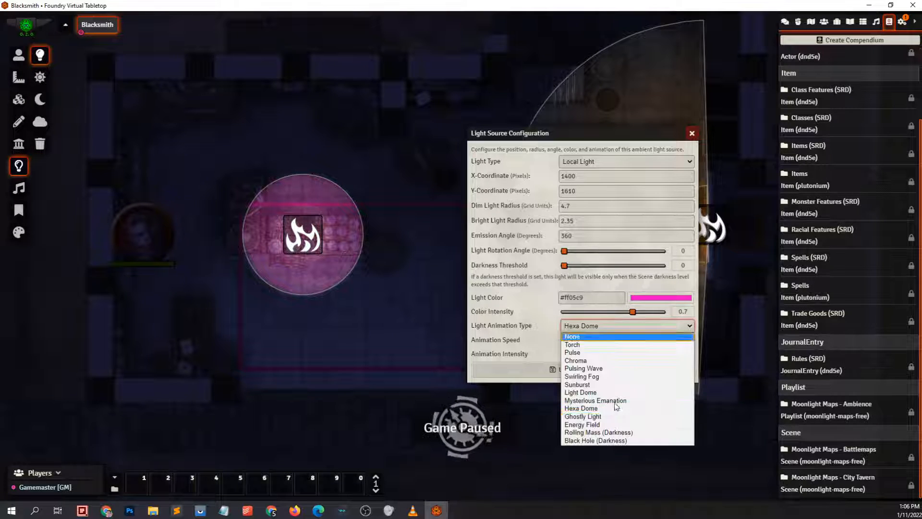
{"action": "left_click", "coordinate": [610, 416]}
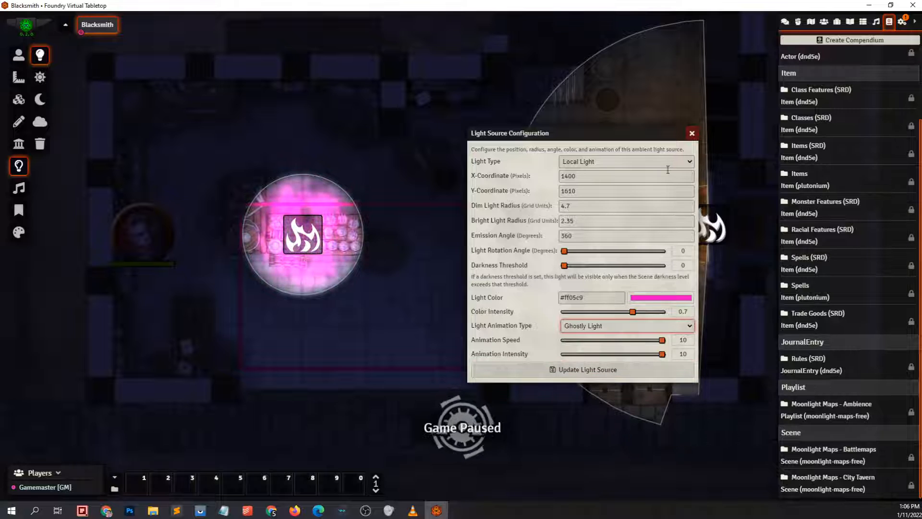
{"action": "left_click", "coordinate": [692, 134]}
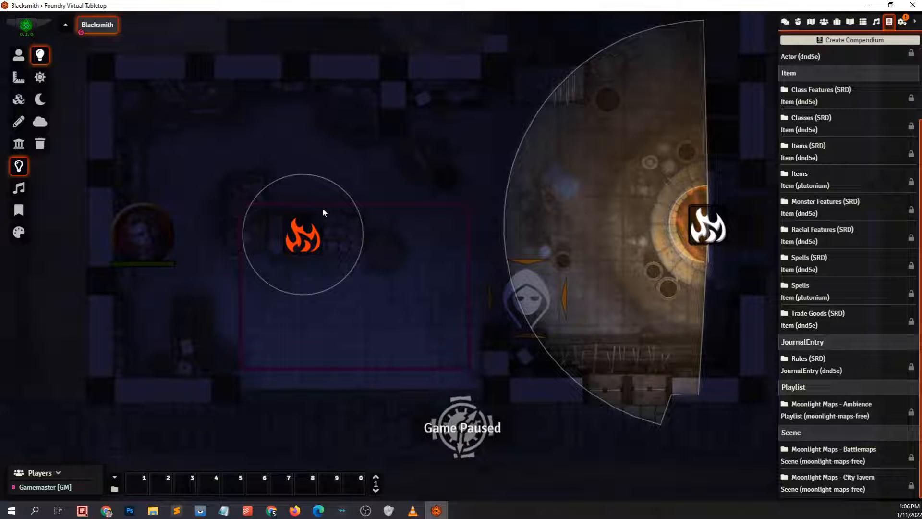
- Toggle the central counter's light source off and back on
{"action": "right_click", "coordinate": [316, 229]}
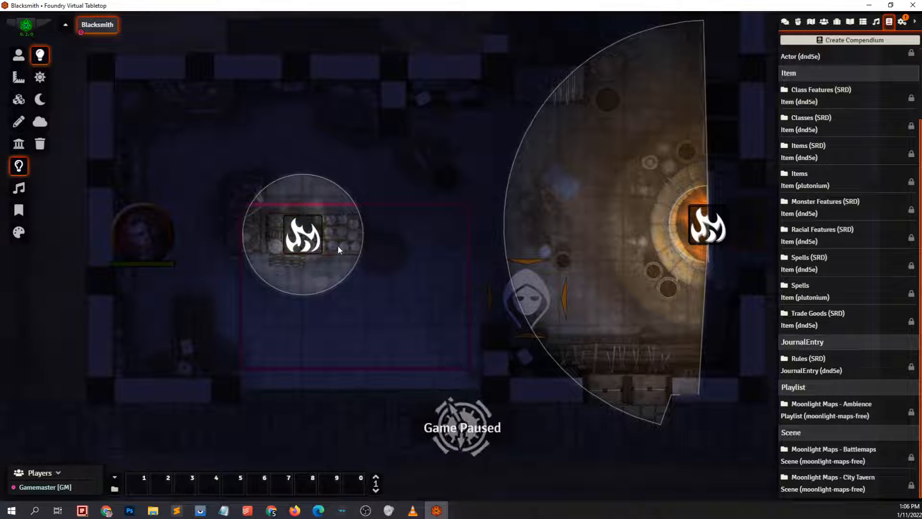
{"action": "right_click", "coordinate": [310, 230]}
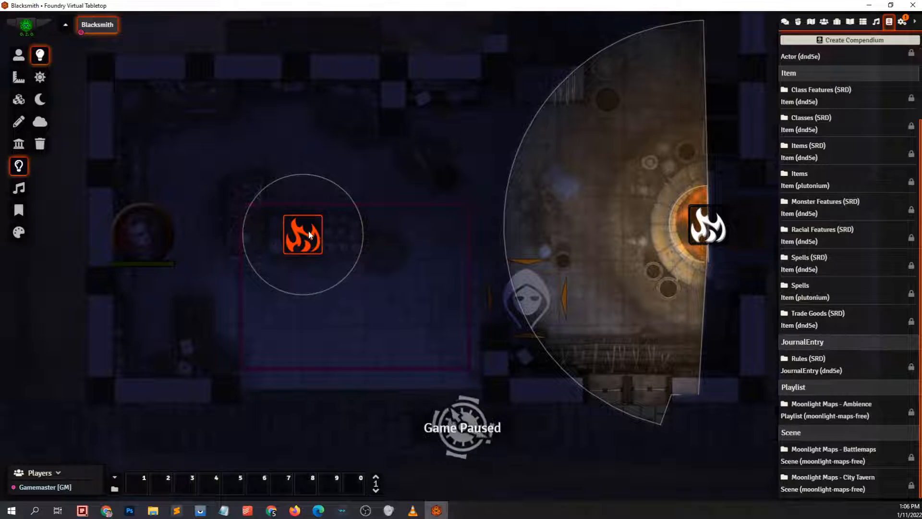
{"action": "right_click", "coordinate": [308, 229]}
- Place six more light sources of varying radius around the shop room, one of them just outside its west wall
{"action": "scroll", "coordinate": [340, 226], "scroll_direction": "down", "scroll_amount": 4}
{"action": "left_click_drag", "start_coordinate": [384, 211], "coordinate": [466, 300]}
{"action": "left_click_drag", "start_coordinate": [358, 317], "coordinate": [298, 168]}
{"action": "left_click_drag", "start_coordinate": [278, 185], "coordinate": [152, 149]}
{"action": "left_click_drag", "start_coordinate": [147, 186], "coordinate": [491, 295]}
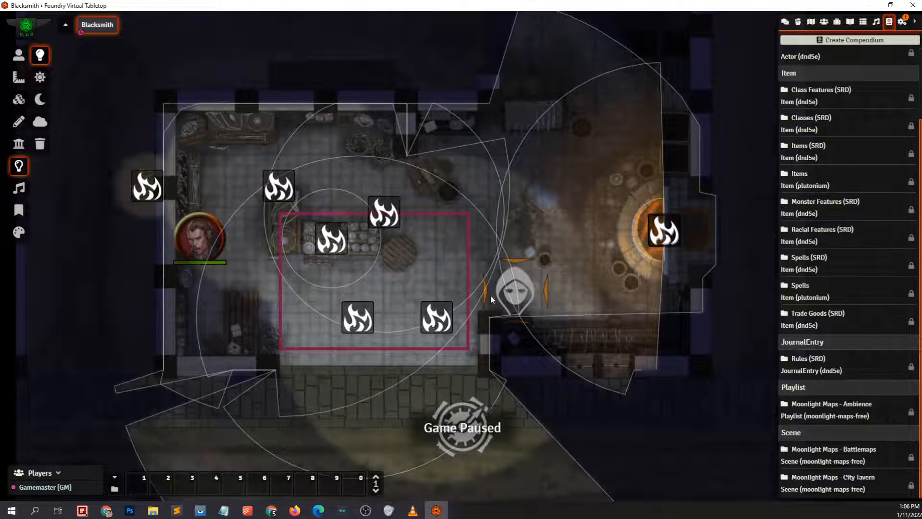
{"action": "left_click_drag", "start_coordinate": [337, 304], "coordinate": [444, 234]}
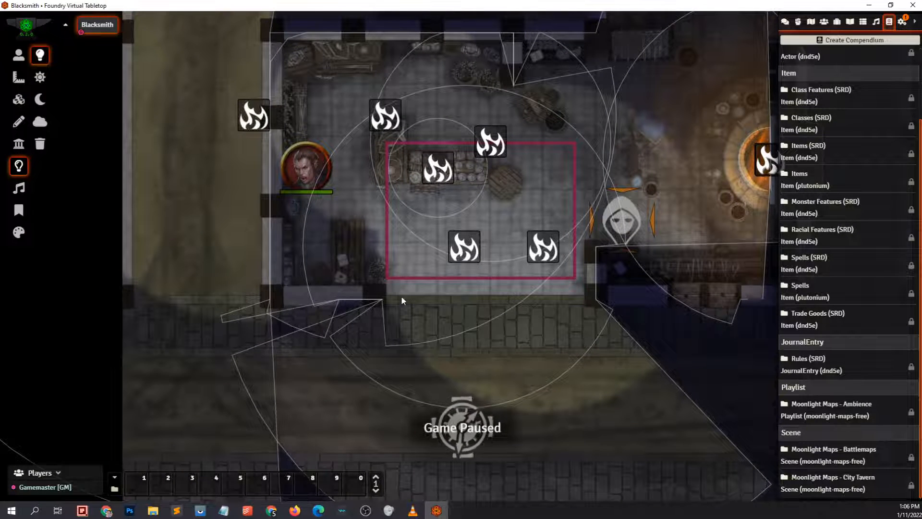
{"action": "left_click_drag", "start_coordinate": [413, 186], "coordinate": [692, 269]}
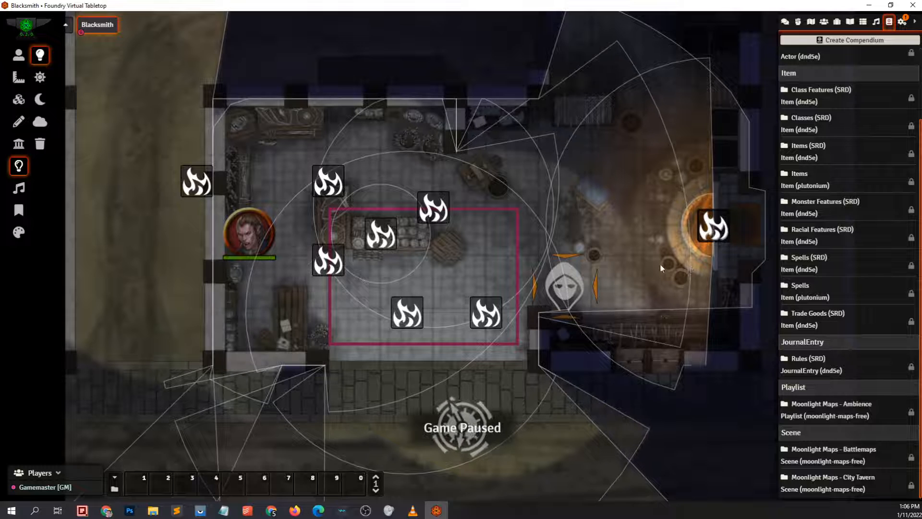
- Examine the source file path of the ambient sound between the shop and the forge, and close its configuration unchanged
{"action": "left_click_drag", "start_coordinate": [297, 342], "coordinate": [402, 317]}
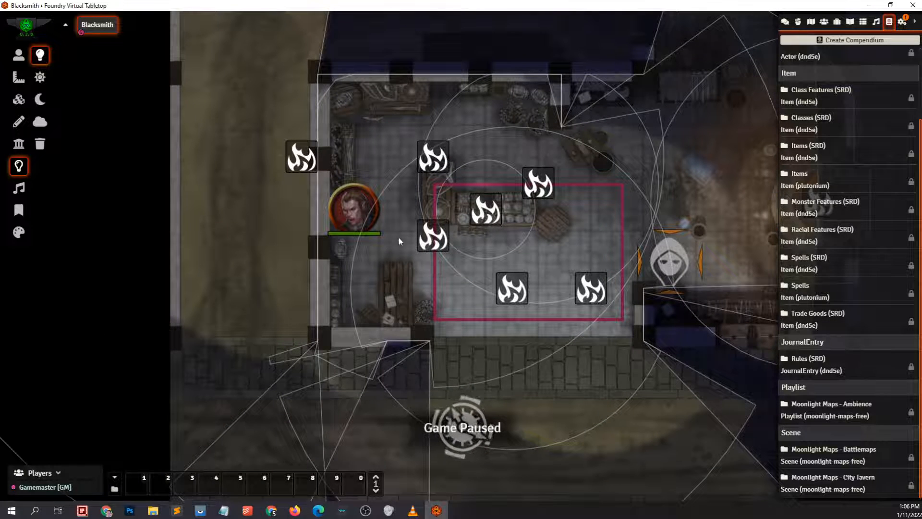
{"action": "left_click_drag", "start_coordinate": [358, 257], "coordinate": [307, 341]}
{"action": "left_click_drag", "start_coordinate": [338, 236], "coordinate": [264, 212]}
{"action": "left_click", "coordinate": [19, 188]}
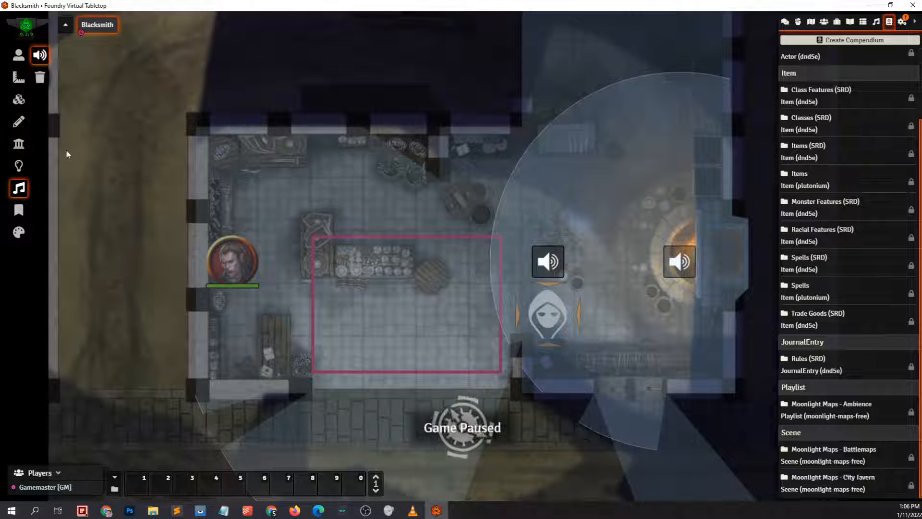
{"action": "left_click_drag", "start_coordinate": [318, 195], "coordinate": [261, 181]}
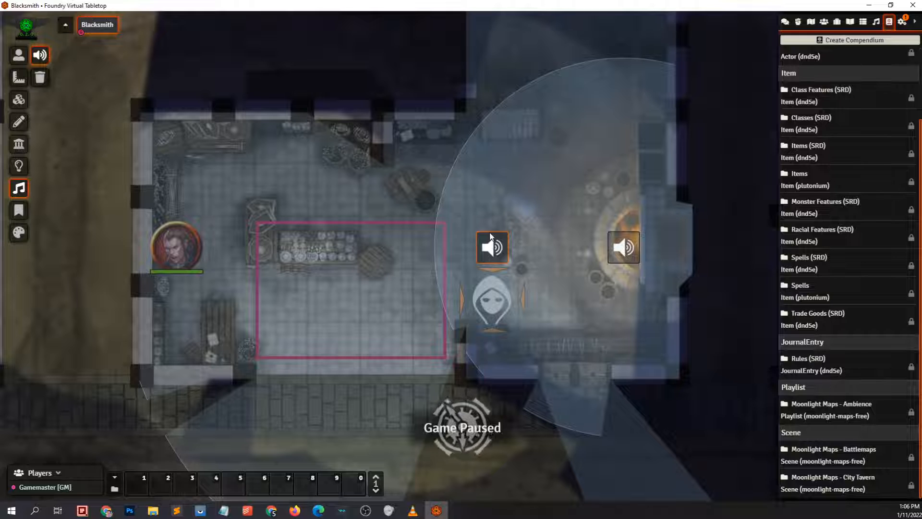
{"action": "double_click", "coordinate": [492, 247]}
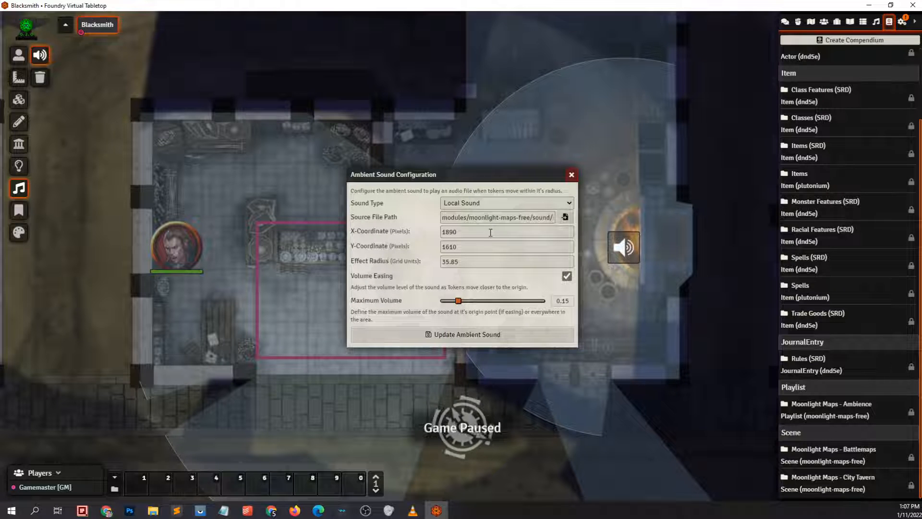
{"action": "left_click", "coordinate": [522, 217]}
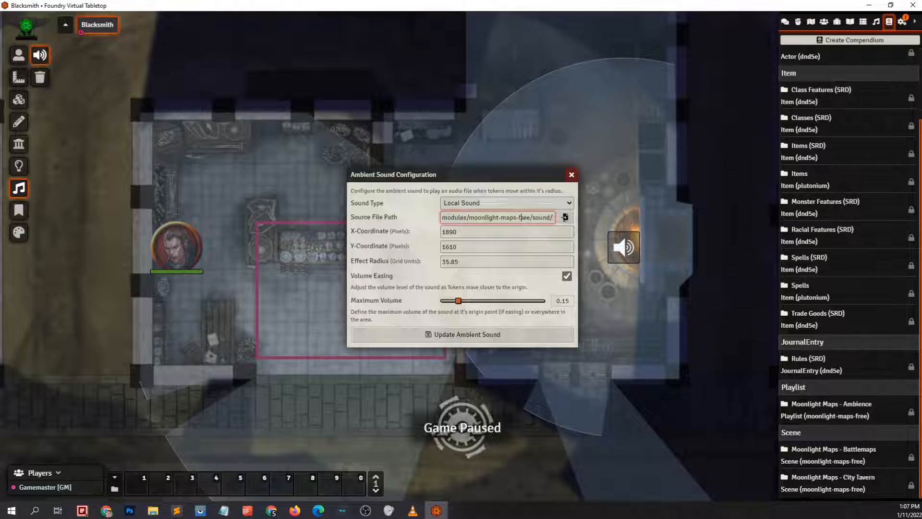
{"action": "left_click_drag", "start_coordinate": [521, 217], "coordinate": [565, 217]}
{"action": "left_click", "coordinate": [516, 218]}
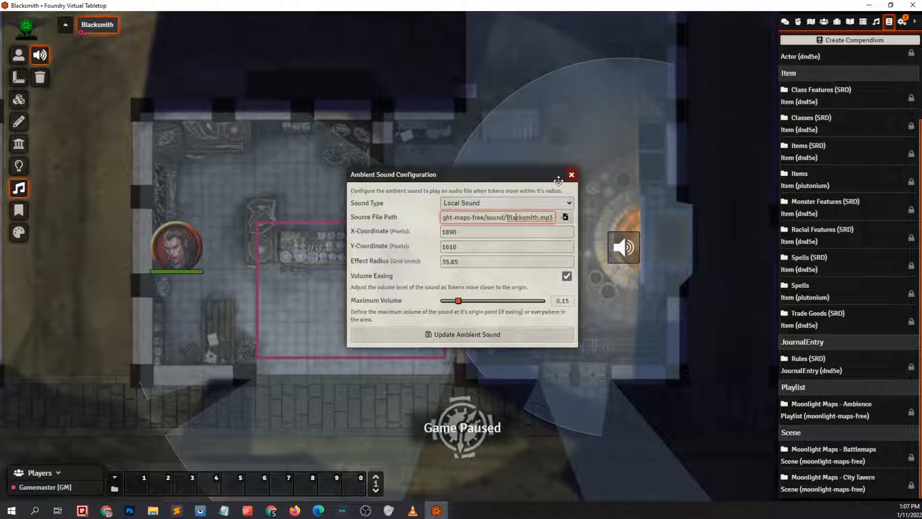
{"action": "left_click", "coordinate": [571, 175]}
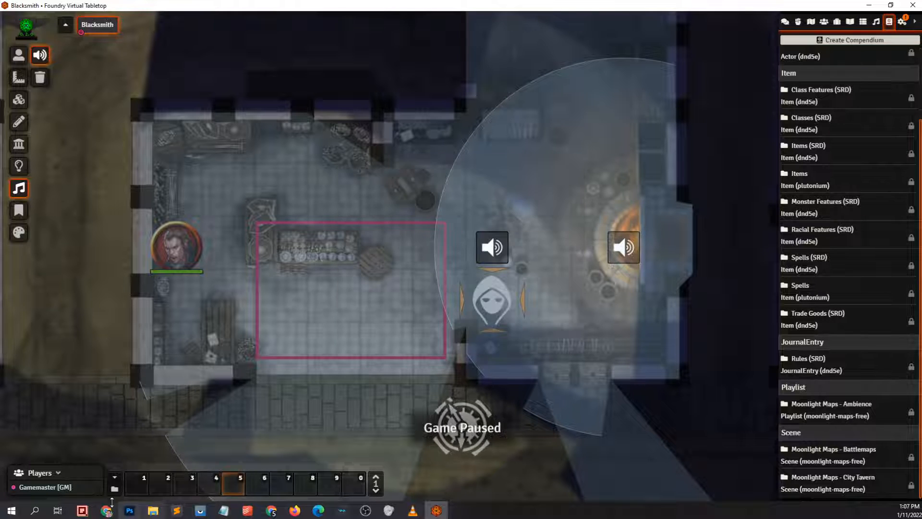
- Select the Vampire Spellcaster token, pause the Deltarune soundtrack video in Chrome and return to Foundry Virtual Tabletop
{"action": "left_click", "coordinate": [19, 55]}
{"action": "left_click", "coordinate": [176, 246]}
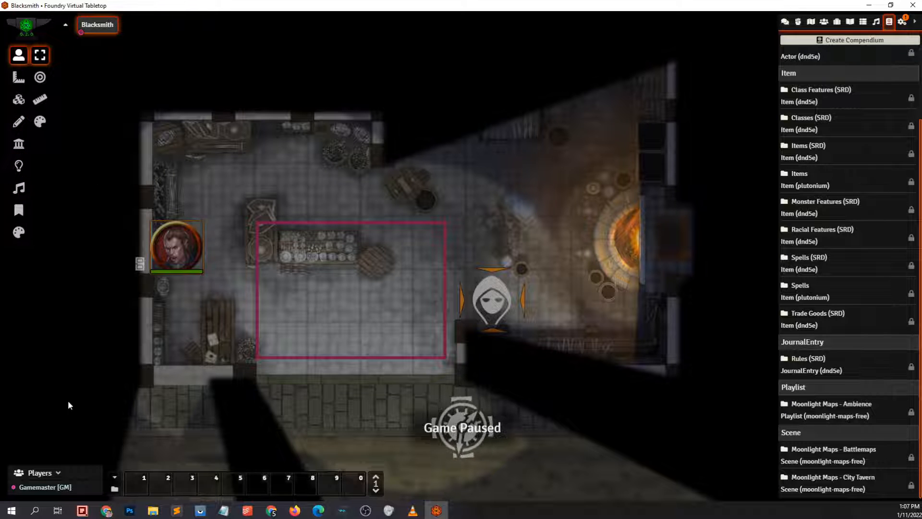
{"action": "mouse_move", "coordinate": [106, 510]}
{"action": "left_click", "coordinate": [63, 475]}
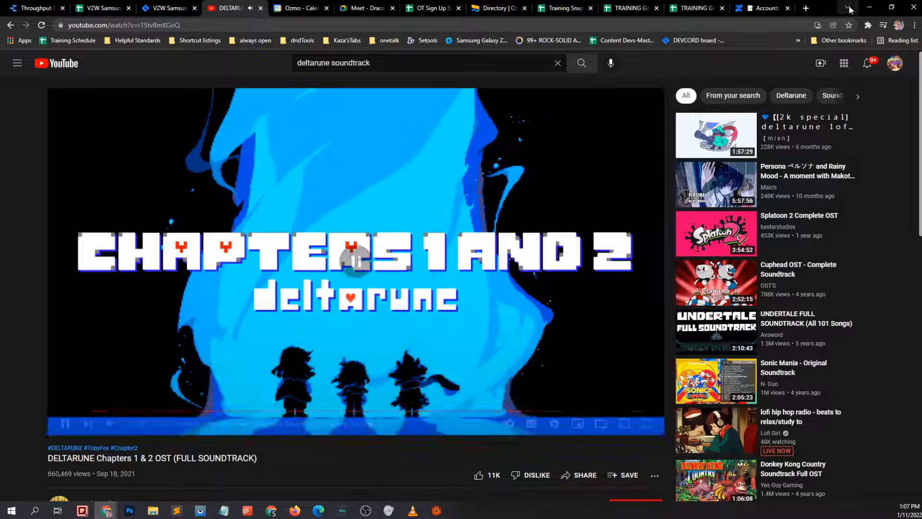
{"action": "left_click", "coordinate": [870, 7]}
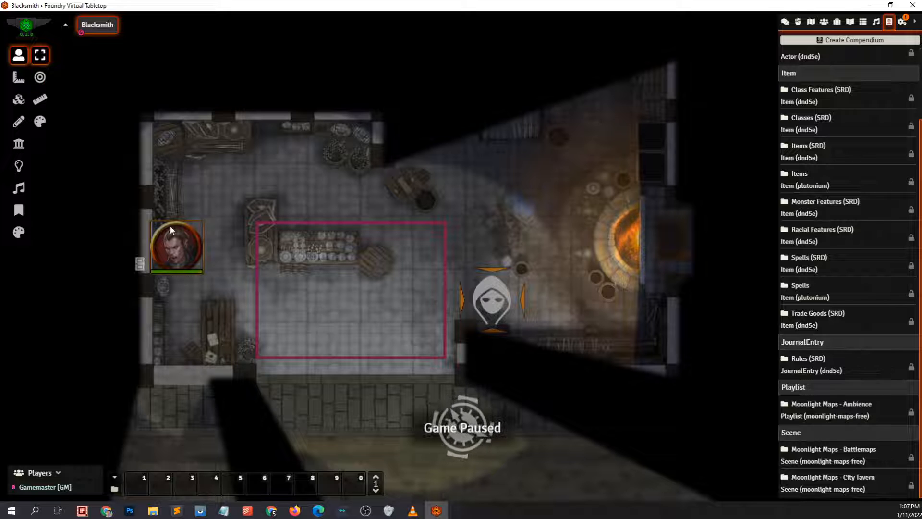
- Move the Vampire Spellcaster token one space down, four spaces right and one diagonally up-right, to the forge room's edge
{"action": "key", "text": "Down"}
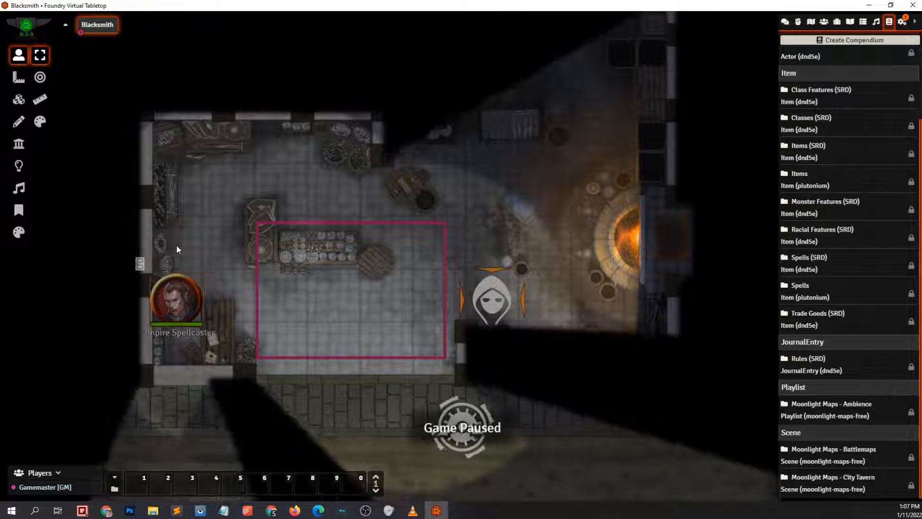
{"action": "key", "text": "Right"}
{"action": "key", "text": "Right"}
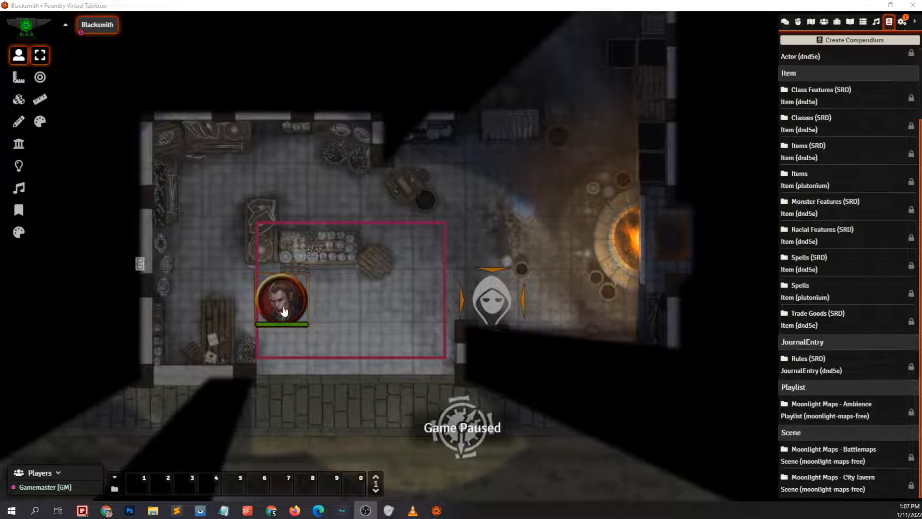
{"action": "left_click", "coordinate": [437, 510]}
{"action": "key", "text": "Right"}
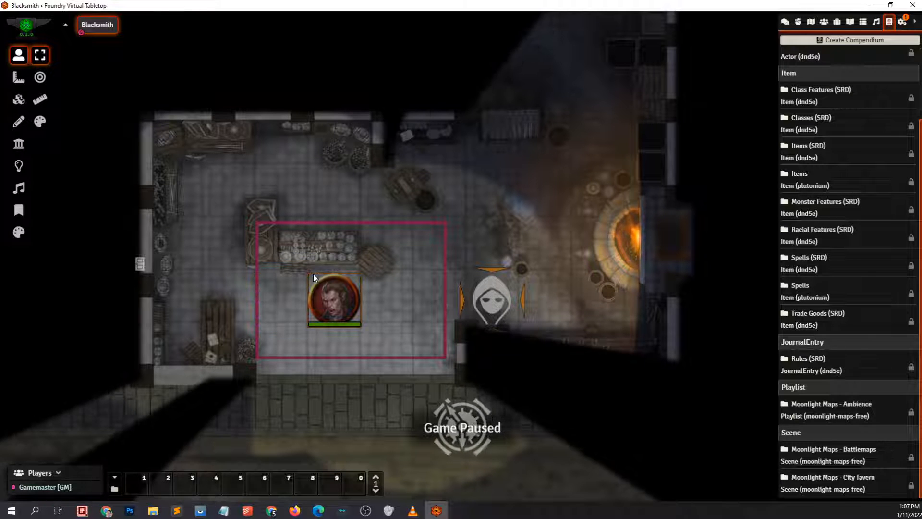
{"action": "key", "text": "Right"}
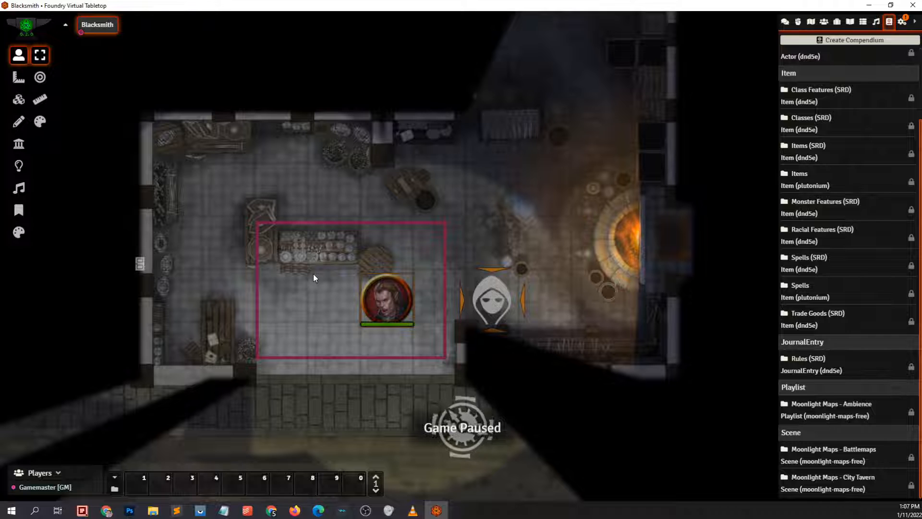
{"action": "key", "text": "Up+Right"}
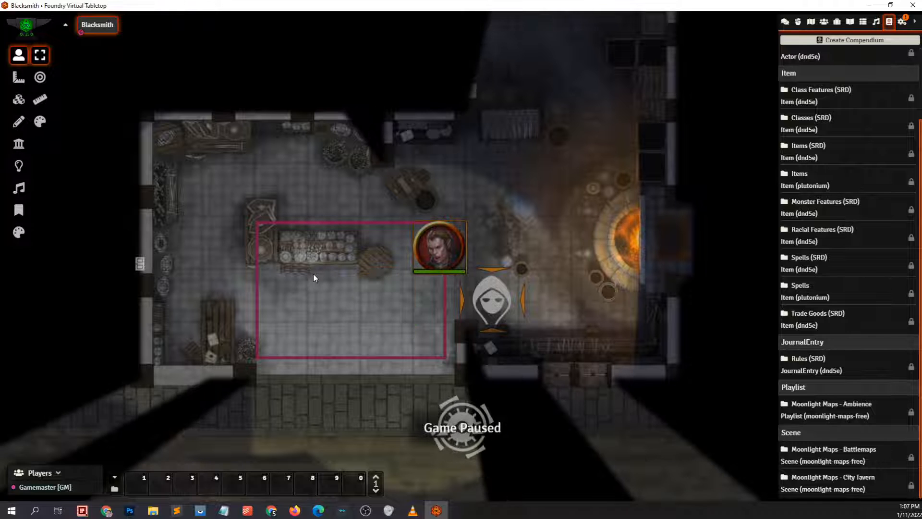
- Review the configurations of the ambient sounds beside the token and at the forge, closing them without changes
{"action": "left_click", "coordinate": [20, 190]}
{"action": "double_click", "coordinate": [491, 247]}
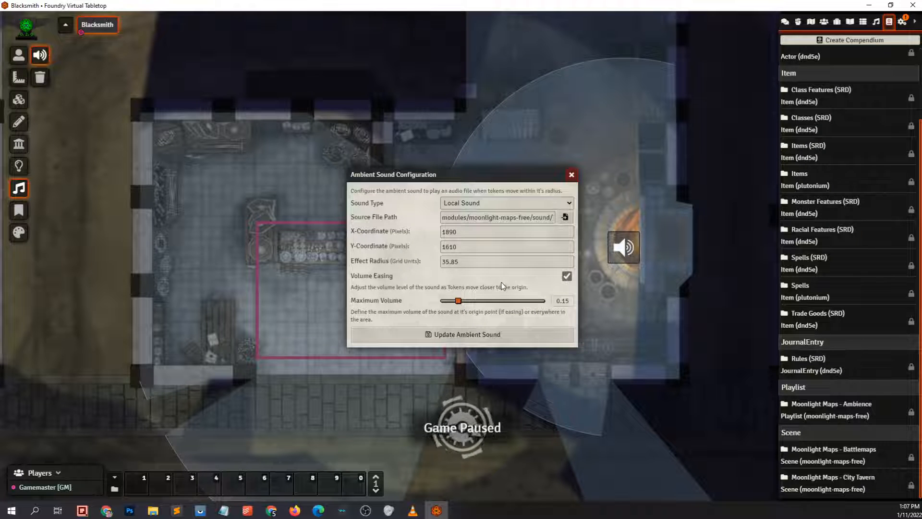
{"action": "left_click", "coordinate": [572, 174]}
{"action": "double_click", "coordinate": [489, 247]}
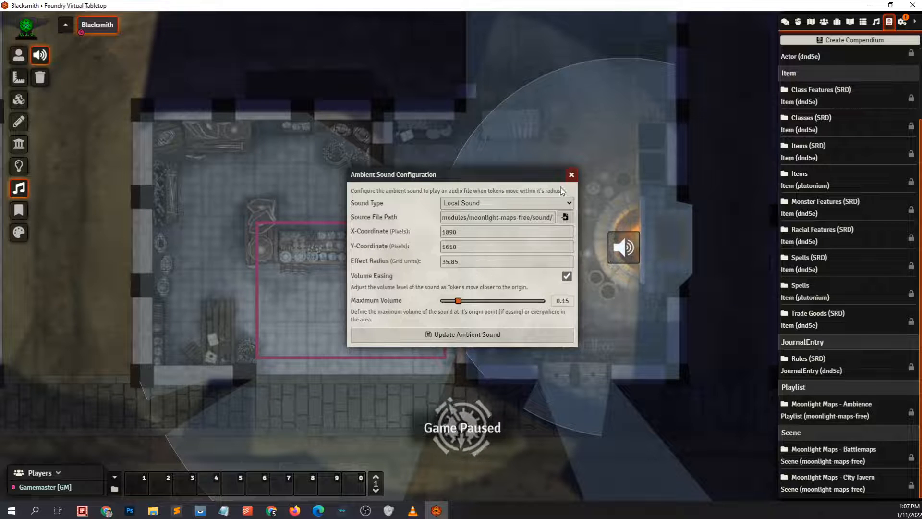
{"action": "key", "text": "Escape"}
{"action": "scroll", "coordinate": [423, 219], "scroll_direction": "up", "scroll_amount": 3}
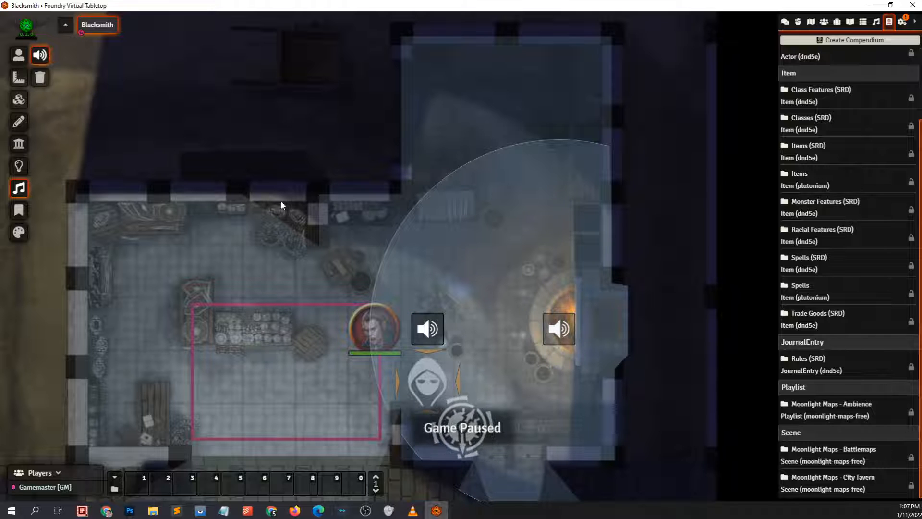
{"action": "left_click_drag", "start_coordinate": [290, 255], "coordinate": [368, 202]}
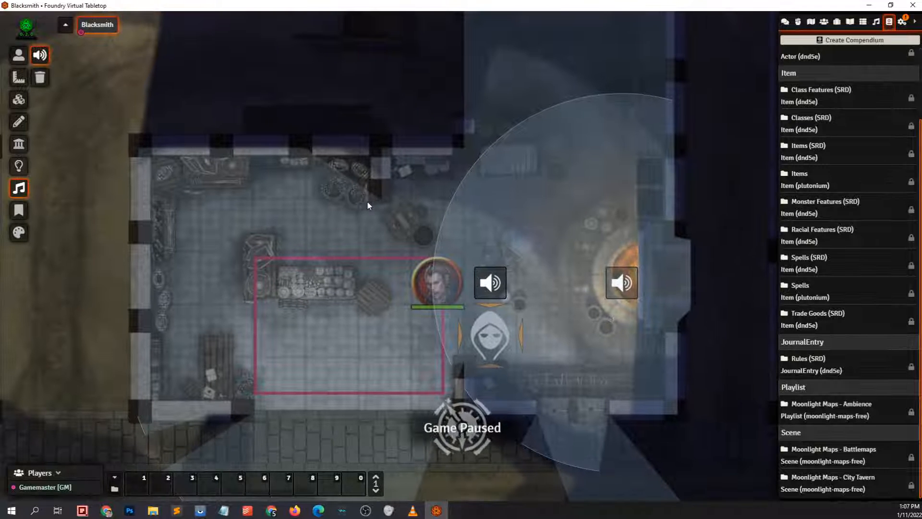
{"action": "double_click", "coordinate": [616, 283]}
{"action": "key", "text": "Escape"}
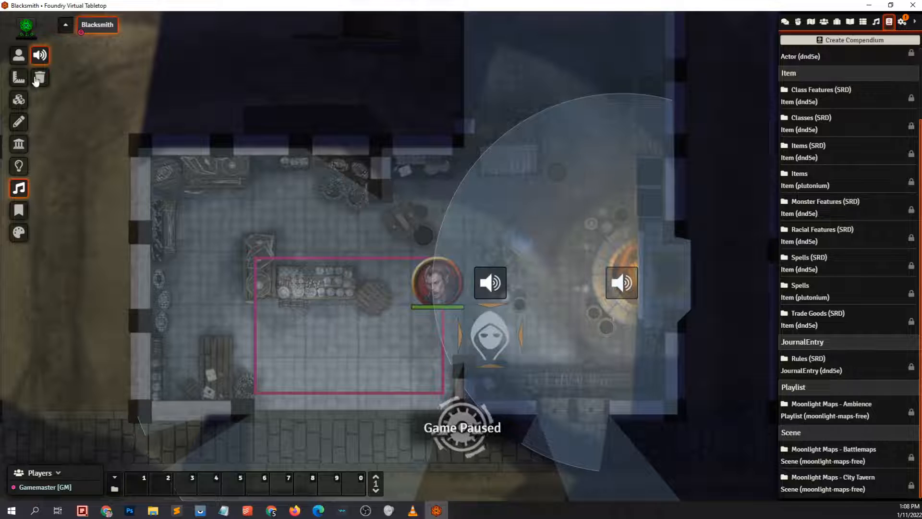
- Move the Vampire Spellcaster token three spaces right, next to the forge fire
{"action": "left_click", "coordinate": [19, 55]}
{"action": "left_click", "coordinate": [448, 286]}
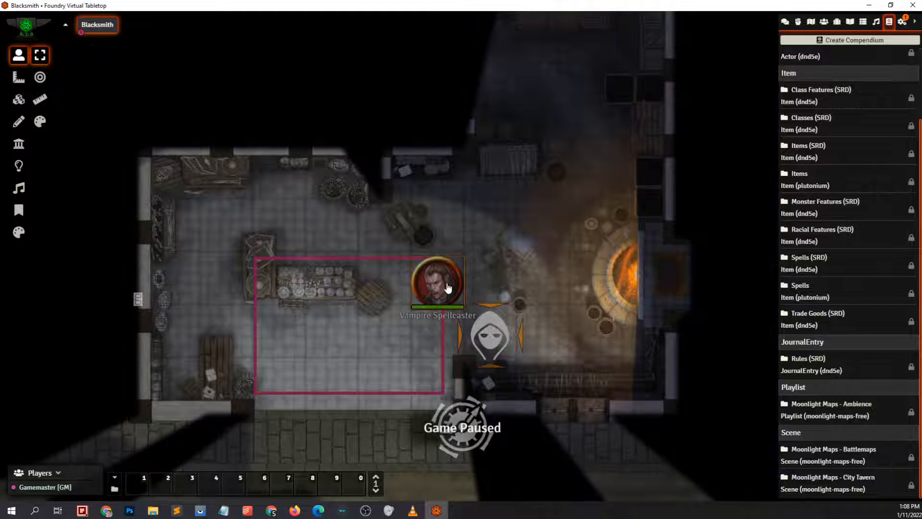
{"action": "key", "text": "Right"}
{"action": "key", "text": "Right"}
{"action": "key", "text": "Right"}
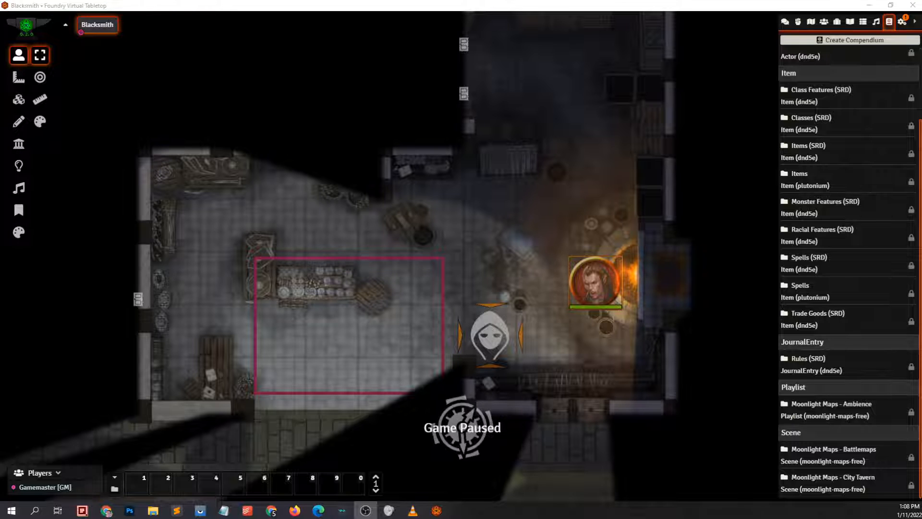
- Look over the lighting and ambient sound layers, switch to the journal notes layer and open the journal directory
{"action": "left_click", "coordinate": [19, 165]}
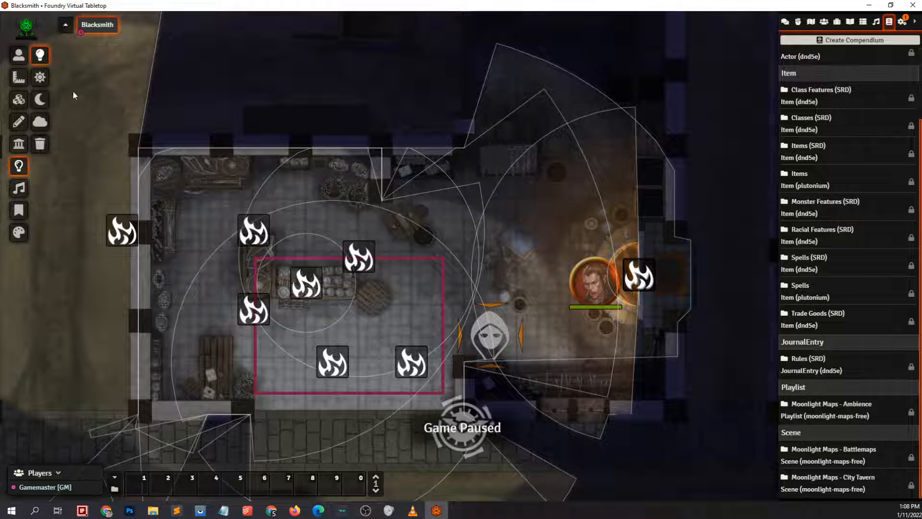
{"action": "left_click", "coordinate": [19, 188]}
{"action": "left_click", "coordinate": [21, 213]}
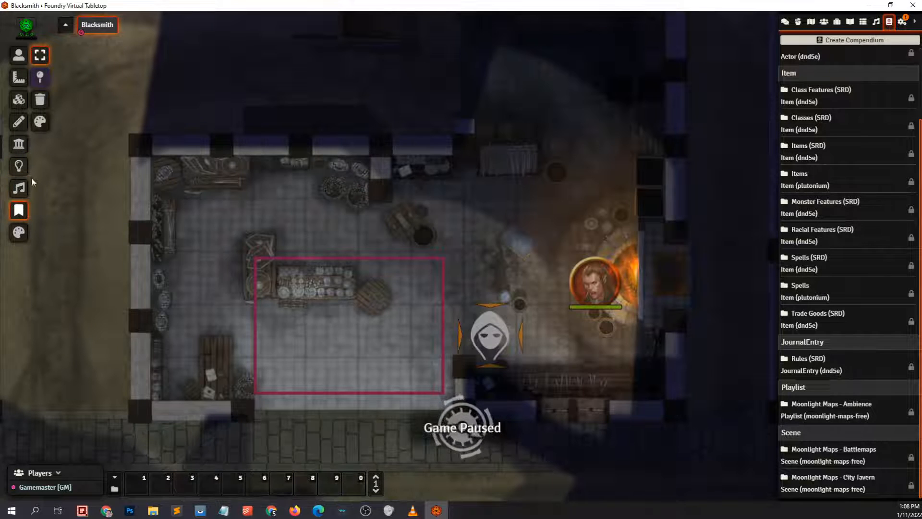
{"action": "left_click_drag", "start_coordinate": [249, 224], "coordinate": [323, 167]}
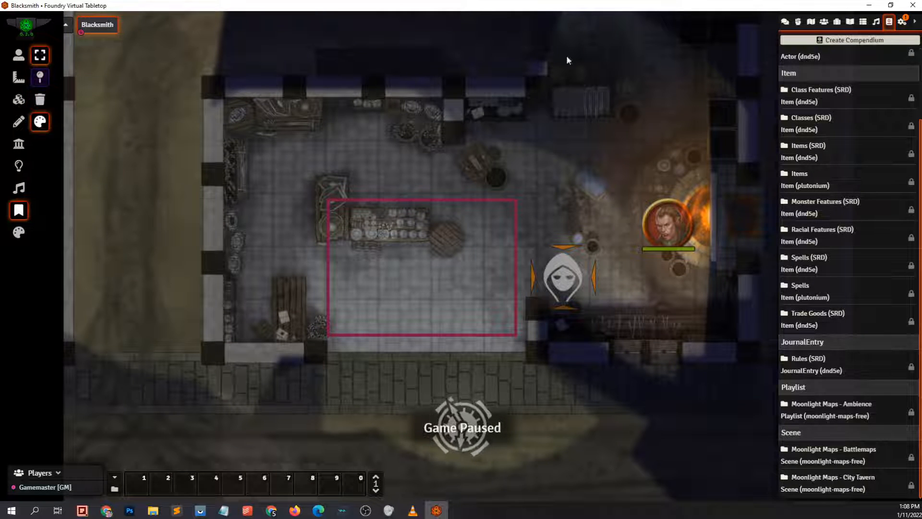
{"action": "left_click", "coordinate": [850, 22]}
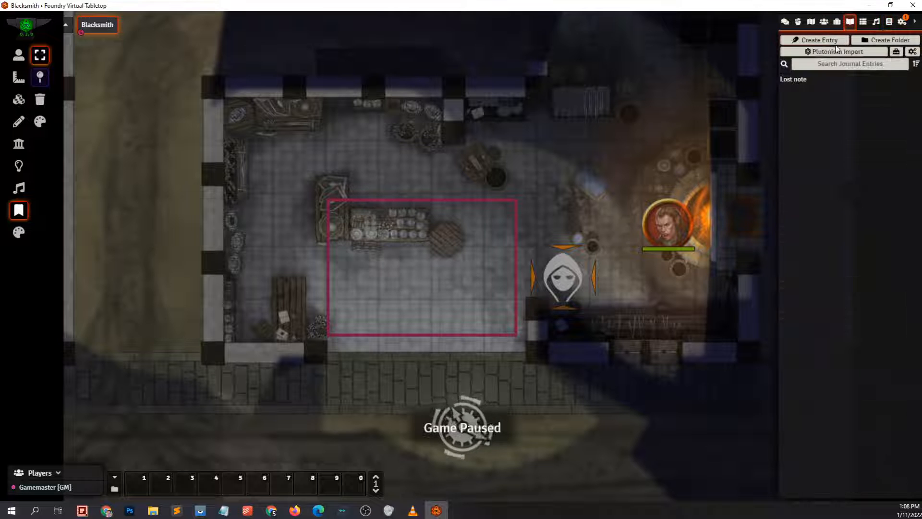
- Place the Lost note journal entry on the shop floor north of the counter as a map note with the Book icon
{"action": "double_click", "coordinate": [399, 177]}
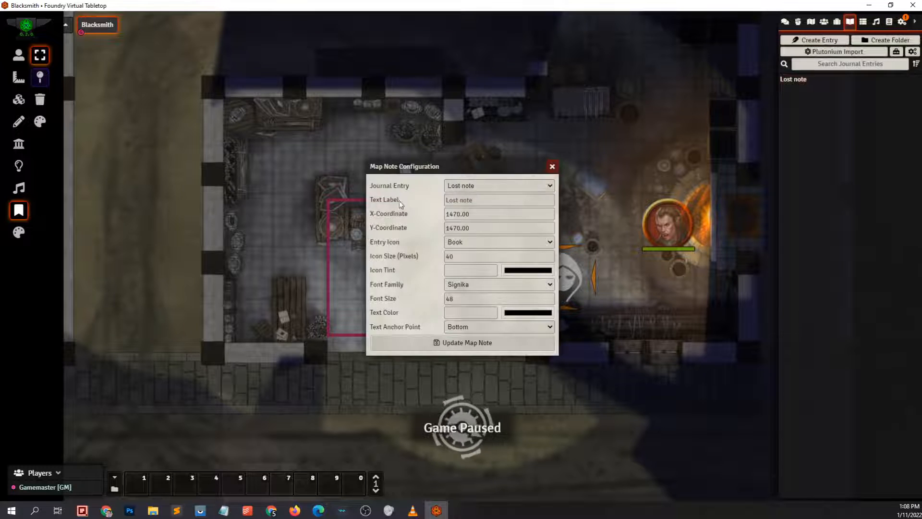
{"action": "left_click", "coordinate": [549, 125]}
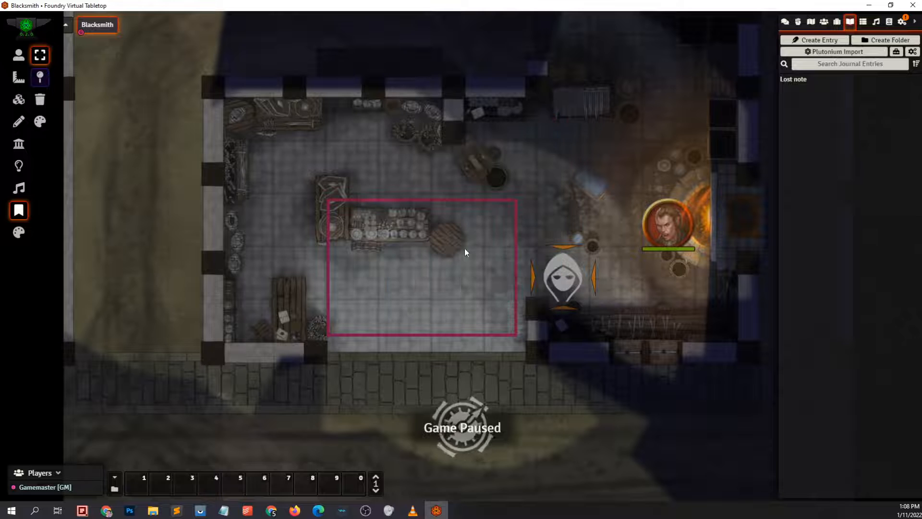
{"action": "left_click_drag", "start_coordinate": [793, 80], "coordinate": [406, 173]}
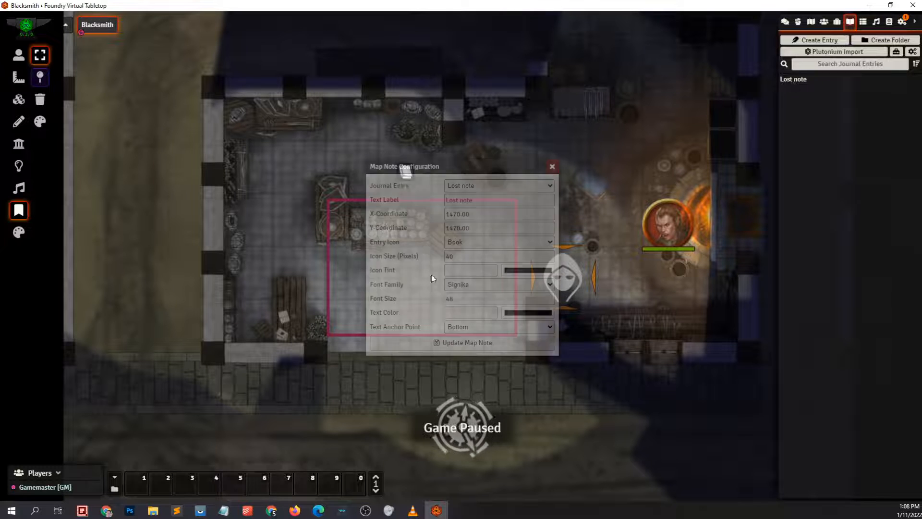
{"action": "left_click", "coordinate": [444, 340]}
- Open the Lost note journal entry from its map note and close it without changes
{"action": "left_click_drag", "start_coordinate": [354, 159], "coordinate": [404, 220]}
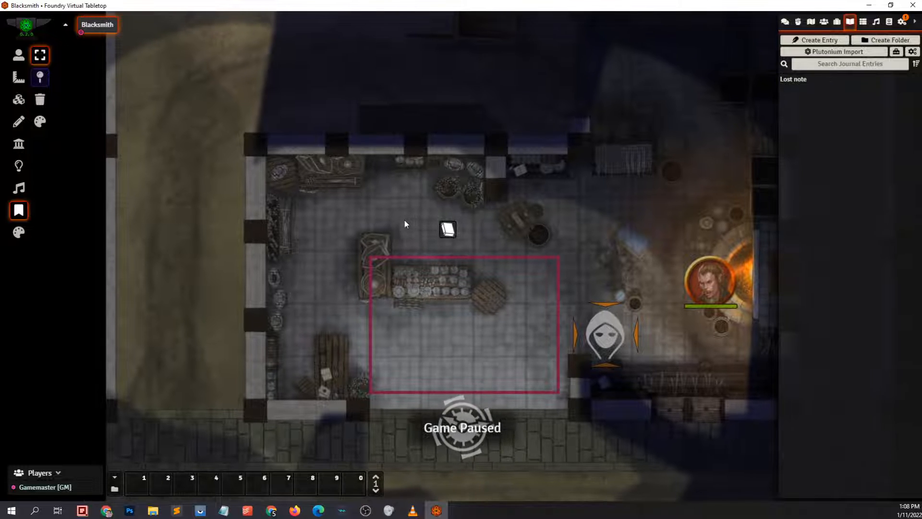
{"action": "double_click", "coordinate": [450, 227]}
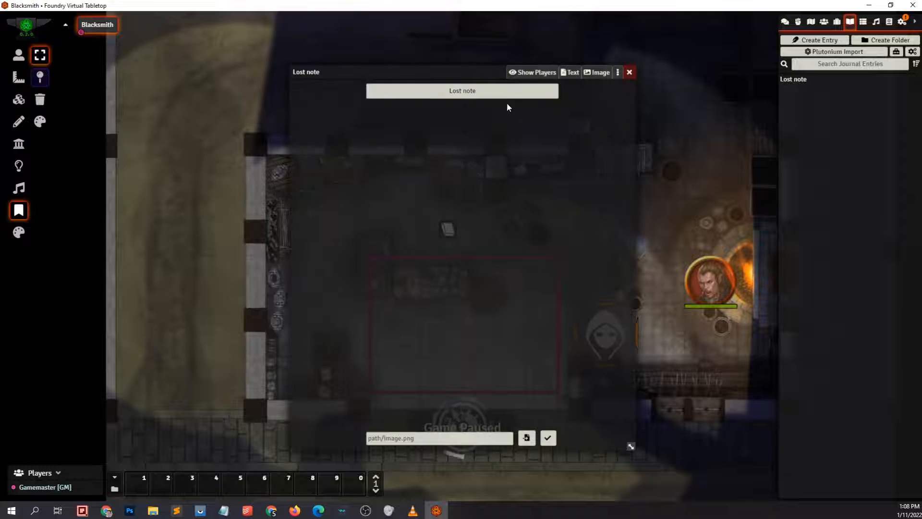
{"action": "left_click", "coordinate": [630, 72]}
- Check the notes display option and the Art Browser for tiles, closing the browser without picking any art
{"action": "left_click_drag", "start_coordinate": [266, 155], "coordinate": [278, 175]}
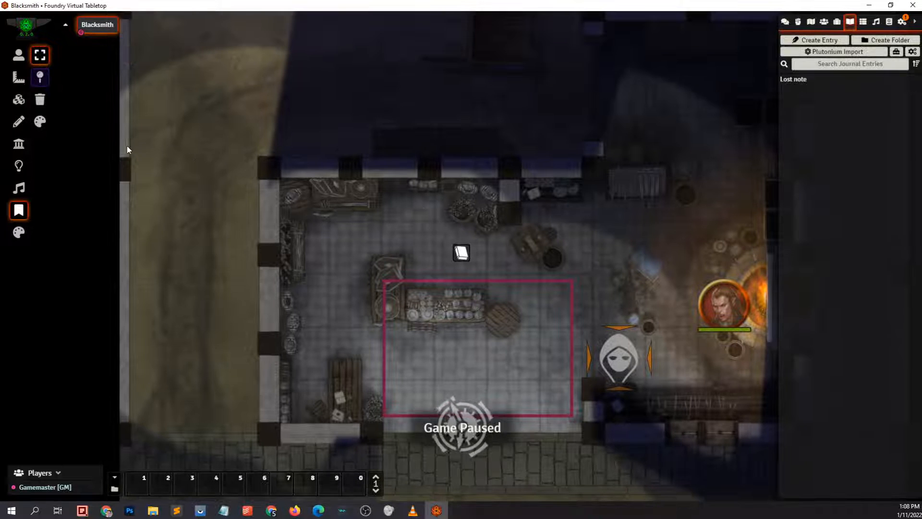
{"action": "left_click", "coordinate": [40, 75]}
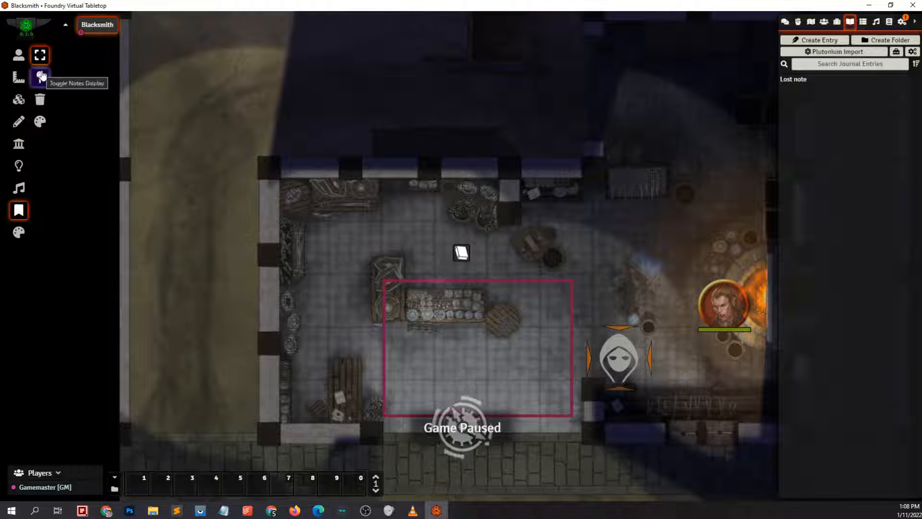
{"action": "left_click", "coordinate": [19, 233]}
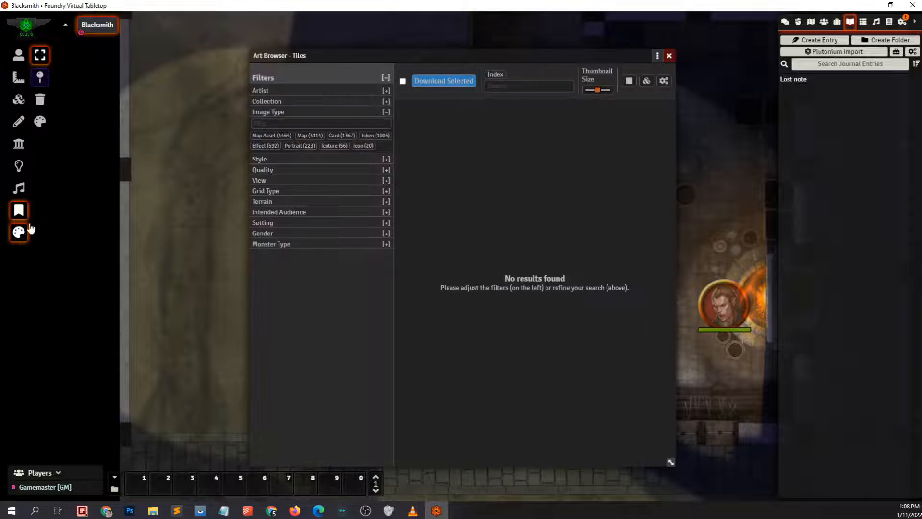
{"action": "left_click", "coordinate": [670, 56]}
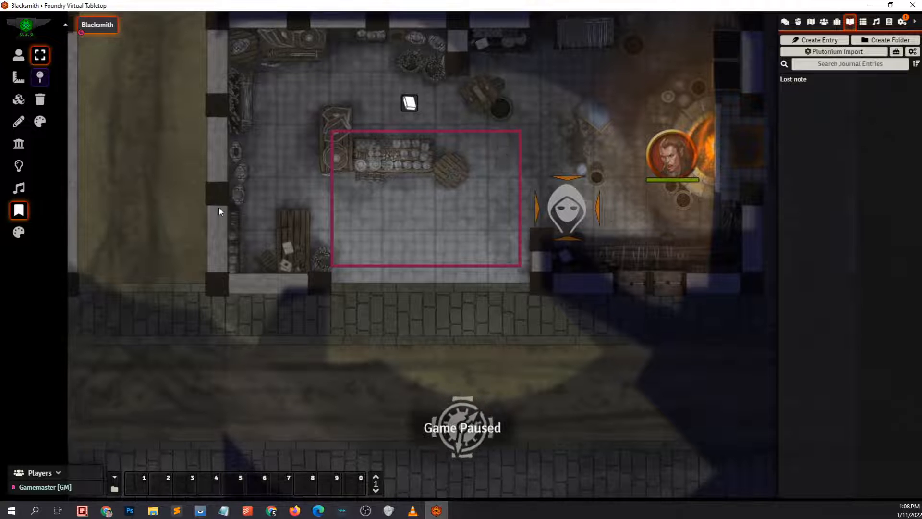
- Return to the token controls and look over the shop and forge rooms
{"action": "left_click_drag", "start_coordinate": [453, 179], "coordinate": [412, 213]}
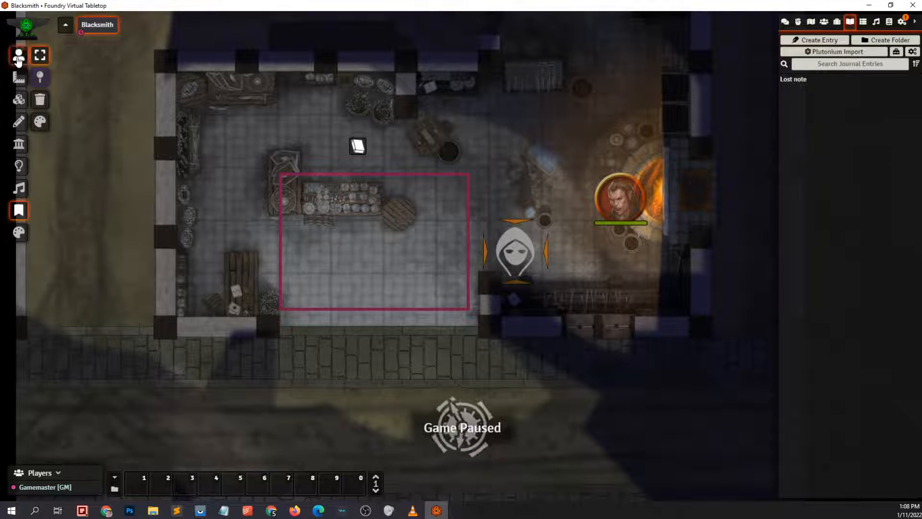
{"action": "left_click", "coordinate": [19, 56]}
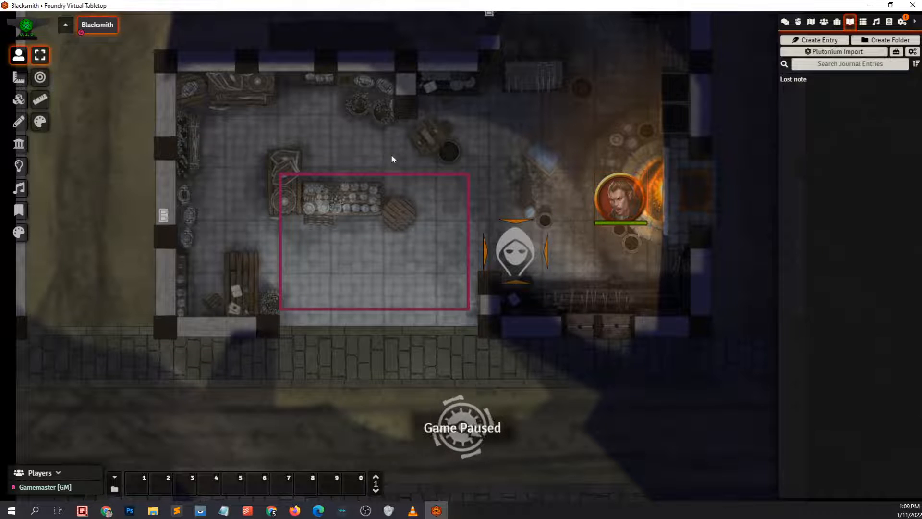
{"action": "left_click_drag", "start_coordinate": [391, 155], "coordinate": [452, 193]}
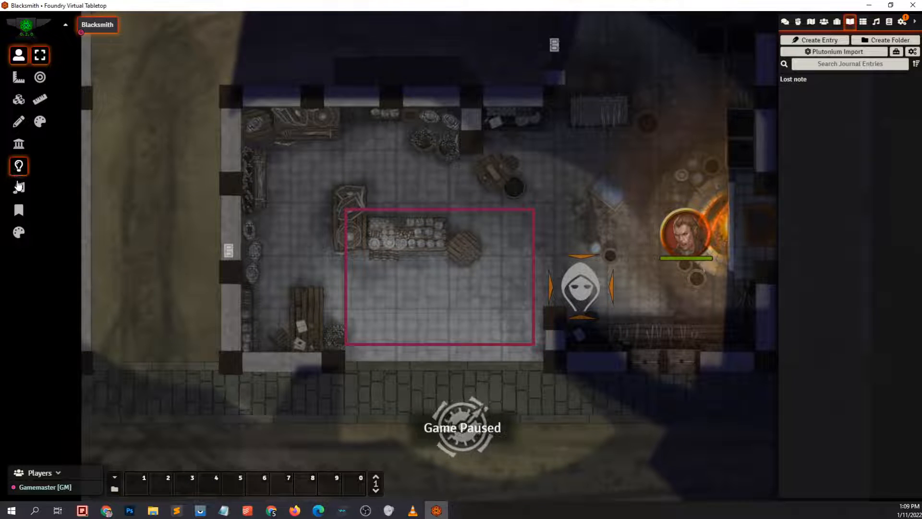
{"action": "left_click_drag", "start_coordinate": [524, 177], "coordinate": [417, 179]}
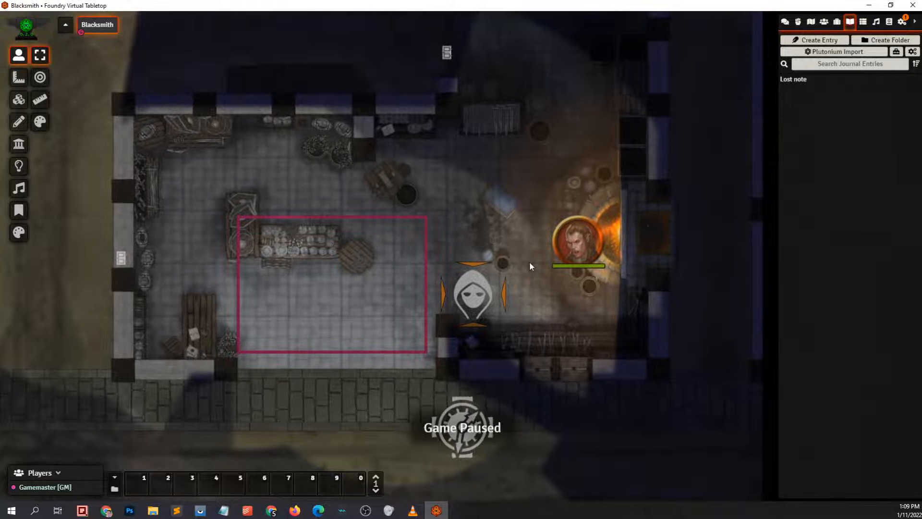
{"action": "left_click_drag", "start_coordinate": [532, 195], "coordinate": [584, 281]}
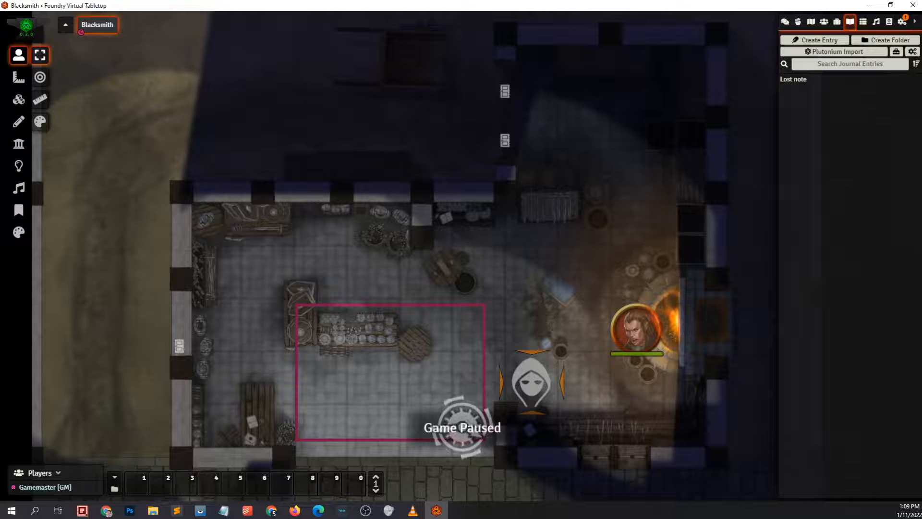
- Review the encounter tracker and the scenes directory, then show the actors directory
{"action": "left_click", "coordinate": [798, 22]}
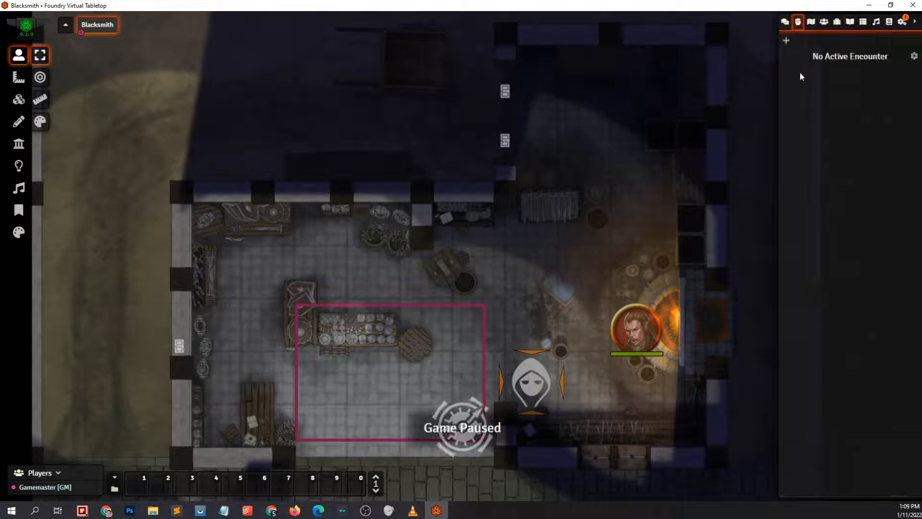
{"action": "left_click", "coordinate": [811, 22]}
{"action": "left_click", "coordinate": [824, 21]}
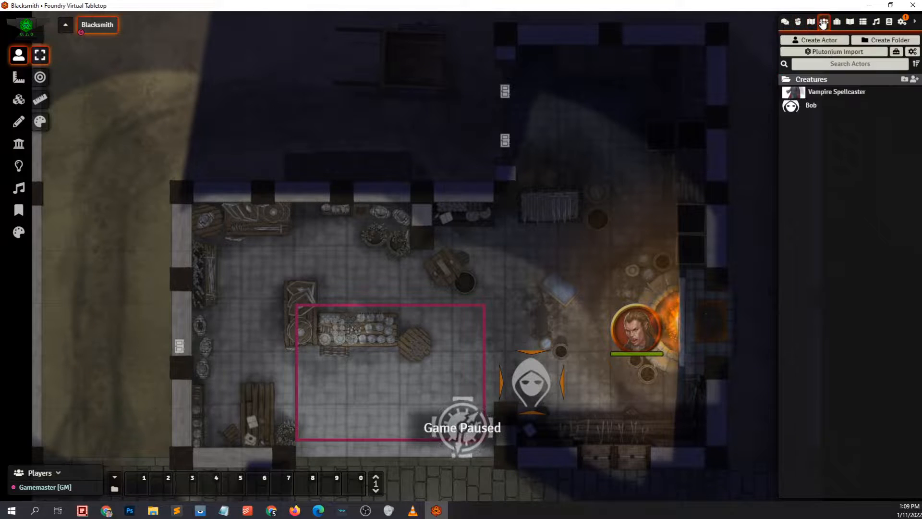